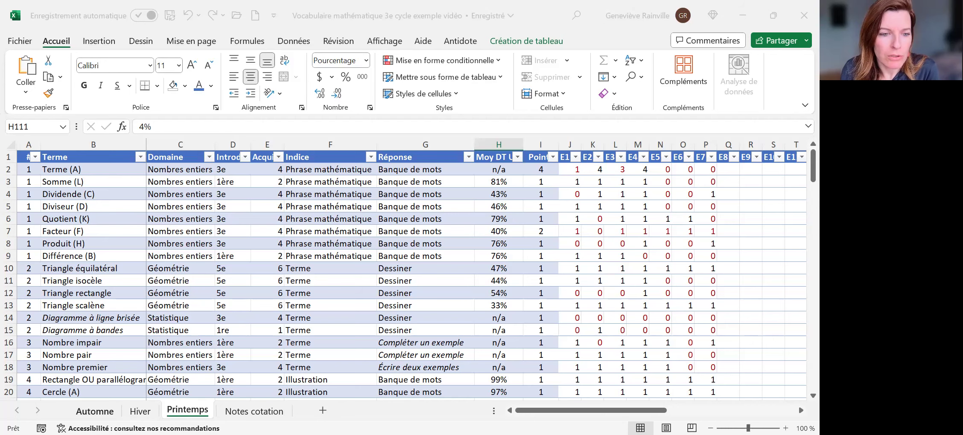
Look over the Automne and Hiver sheets, then return to the Printemps sheet.
{"action": "left_click", "coordinate": [95, 411]}
{"action": "scroll", "coordinate": [312, 326], "scroll_direction": "up", "scroll_amount": 6}
{"action": "scroll", "coordinate": [311, 327], "scroll_direction": "up", "scroll_amount": 8}
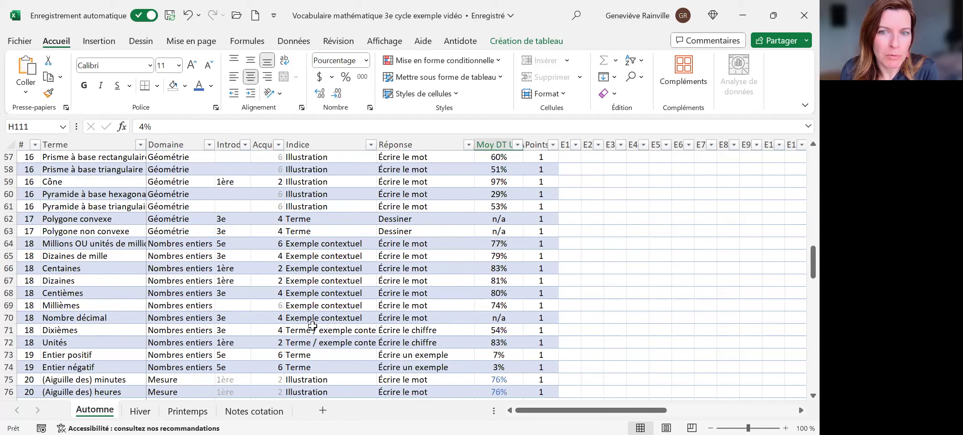
{"action": "scroll", "coordinate": [311, 326], "scroll_direction": "up", "scroll_amount": 19}
{"action": "left_click", "coordinate": [140, 411]}
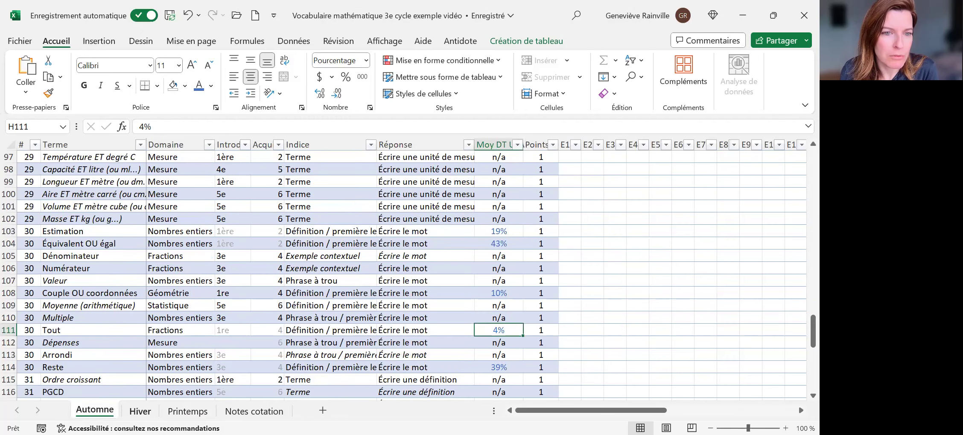
{"action": "scroll", "coordinate": [262, 303], "scroll_direction": "up", "scroll_amount": 16}
{"action": "scroll", "coordinate": [261, 303], "scroll_direction": "up", "scroll_amount": 6}
{"action": "scroll", "coordinate": [258, 306], "scroll_direction": "up", "scroll_amount": 10}
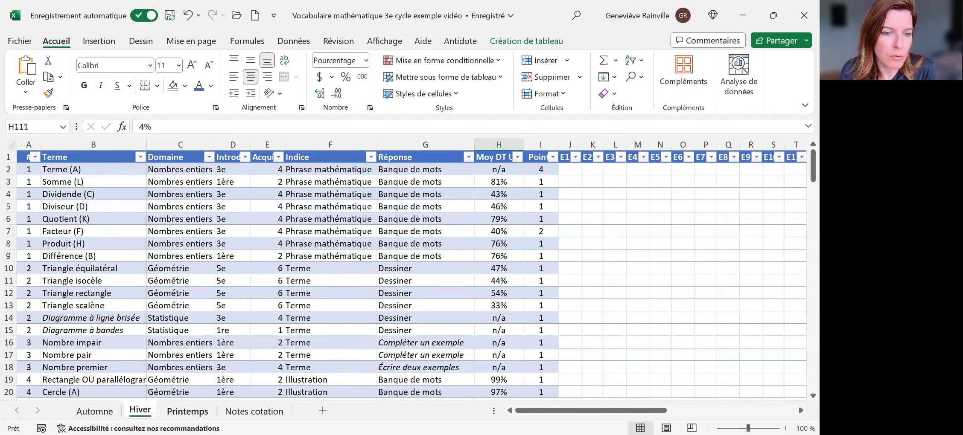
{"action": "left_click", "coordinate": [188, 411]}
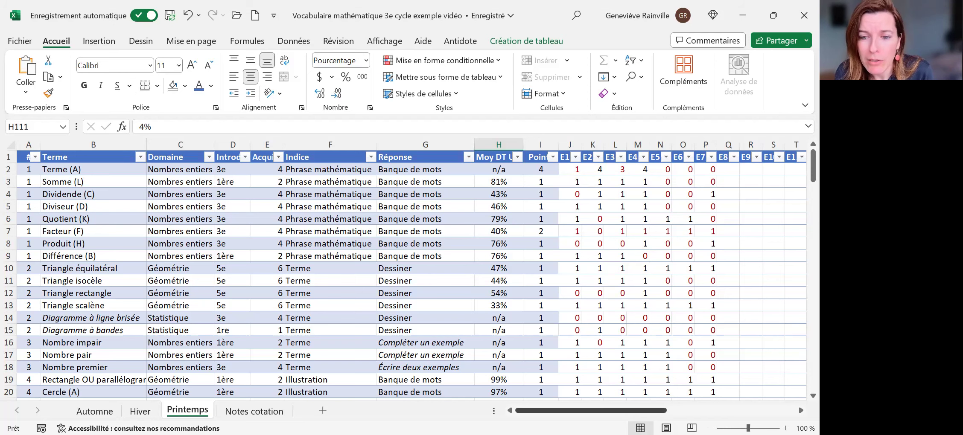
Inspect the E26 column, Terme column, rows 7–9 group numbers and Banque de mots answers; widen Domaine.
{"action": "left_click_drag", "start_coordinate": [632, 411], "coordinate": [733, 410]}
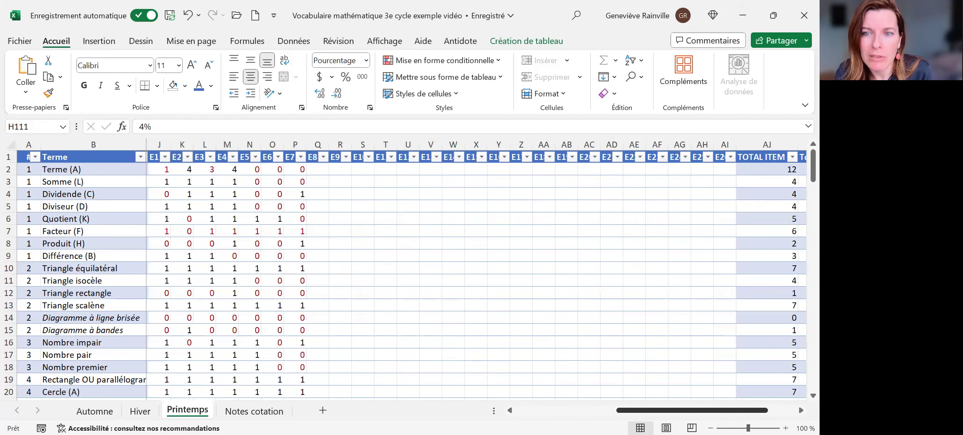
{"action": "left_click", "coordinate": [712, 159]}
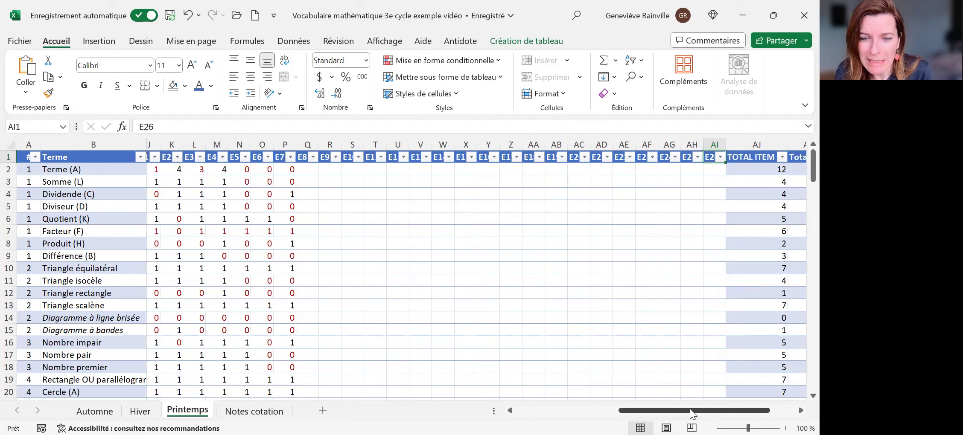
{"action": "left_click_drag", "start_coordinate": [690, 411], "coordinate": [591, 410]}
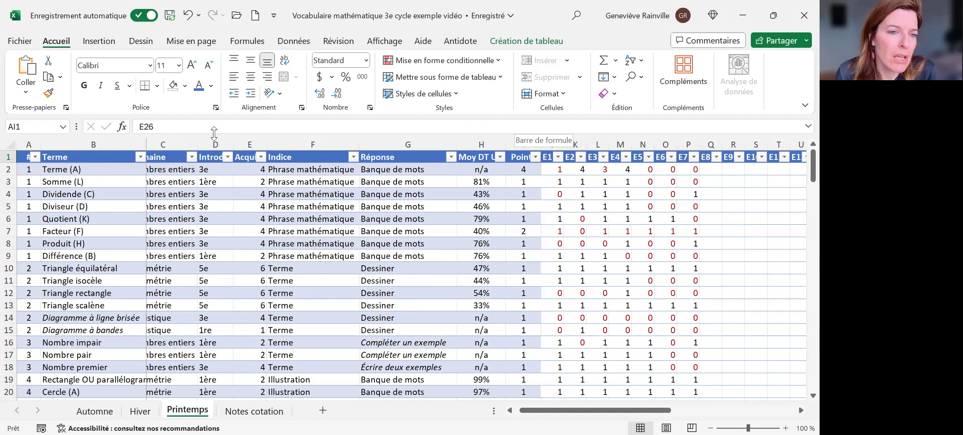
{"action": "left_click", "coordinate": [94, 145]}
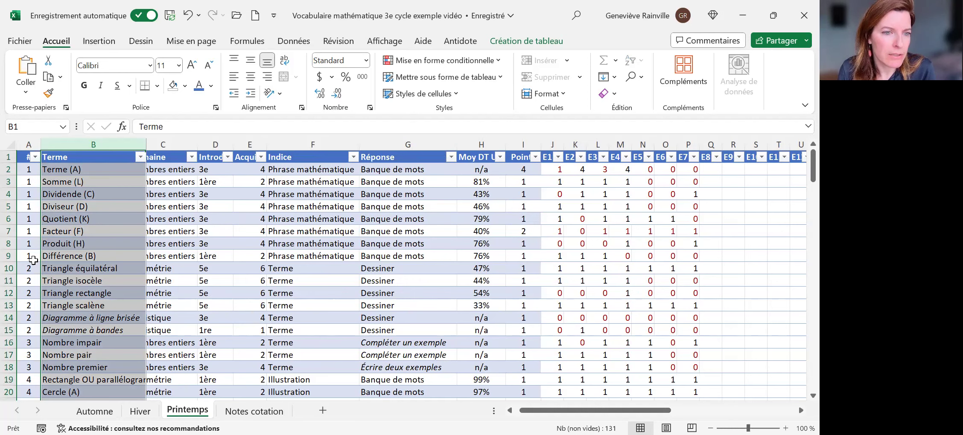
{"action": "left_click_drag", "start_coordinate": [33, 257], "coordinate": [32, 170]}
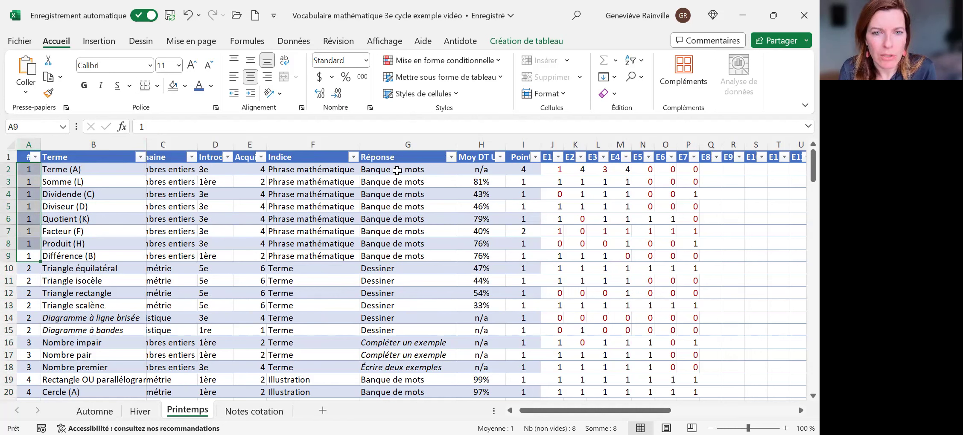
{"action": "left_click_drag", "start_coordinate": [397, 170], "coordinate": [415, 250]}
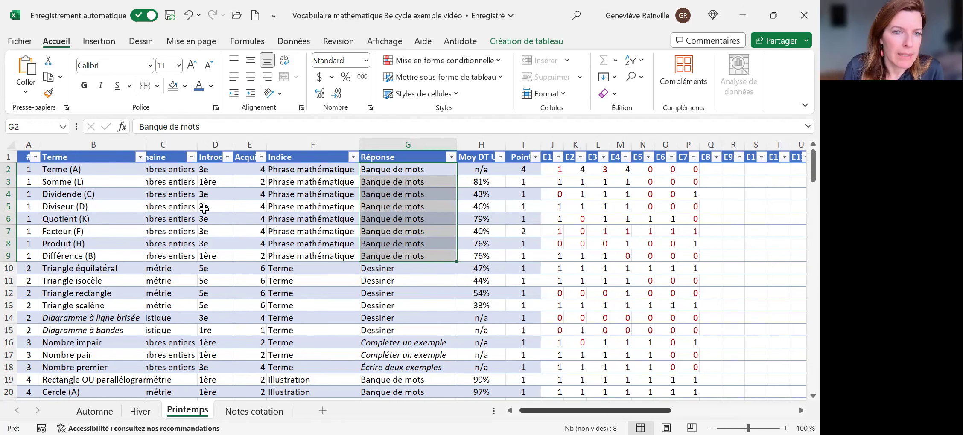
{"action": "double_click", "coordinate": [197, 145]}
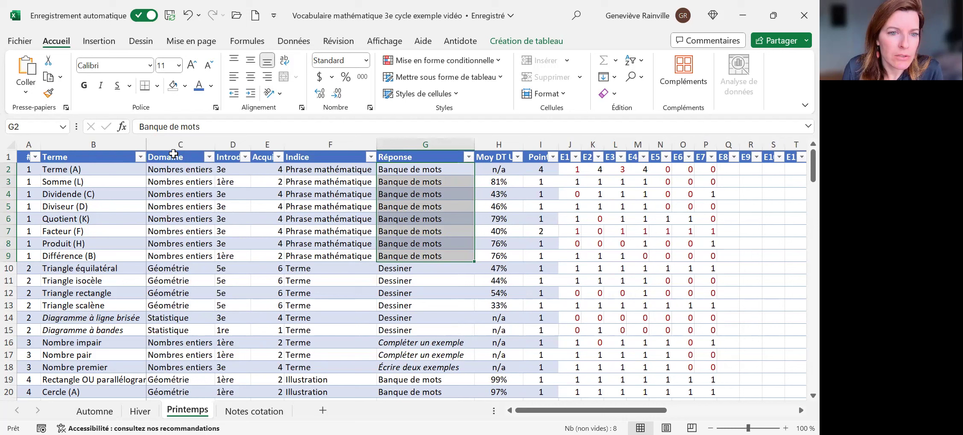
Filter the Domaine column to show only Mesure terms, then clear that filter.
{"action": "left_click", "coordinate": [209, 157]}
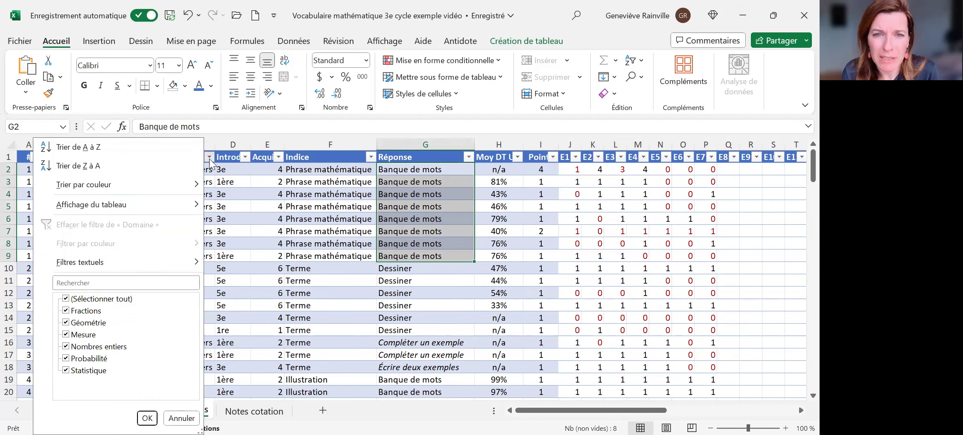
{"action": "left_click", "coordinate": [103, 301]}
{"action": "left_click", "coordinate": [81, 335]}
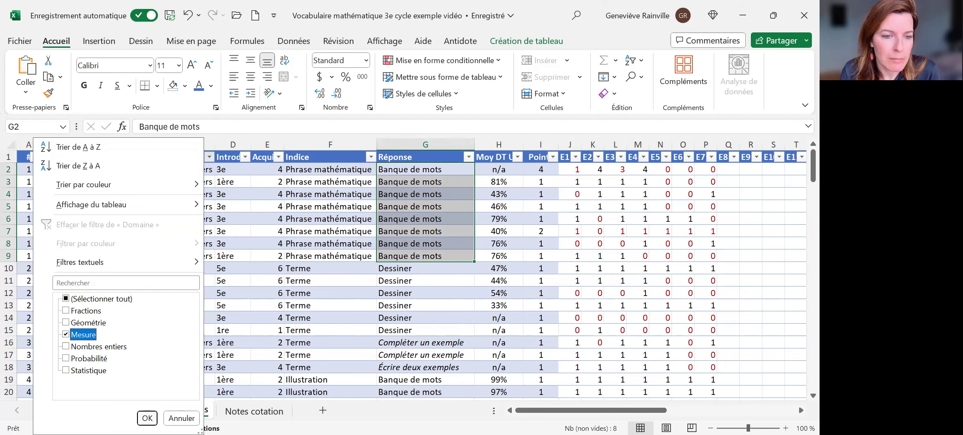
{"action": "key", "text": "Return"}
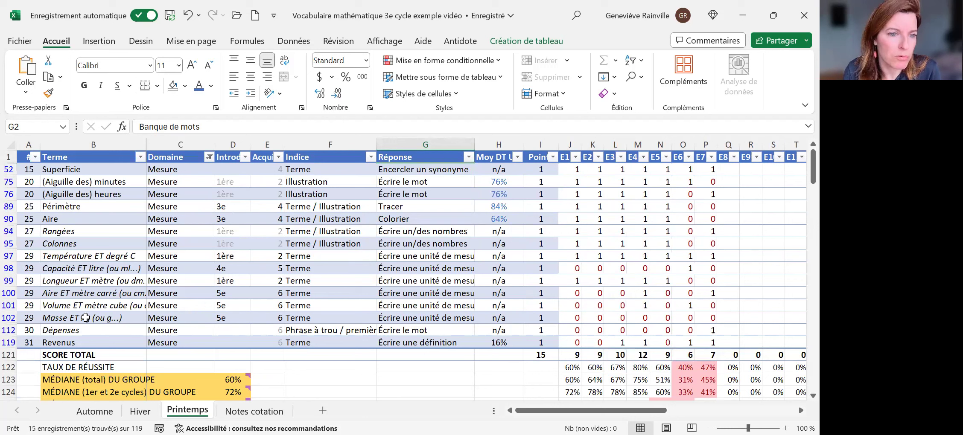
{"action": "left_click", "coordinate": [209, 158]}
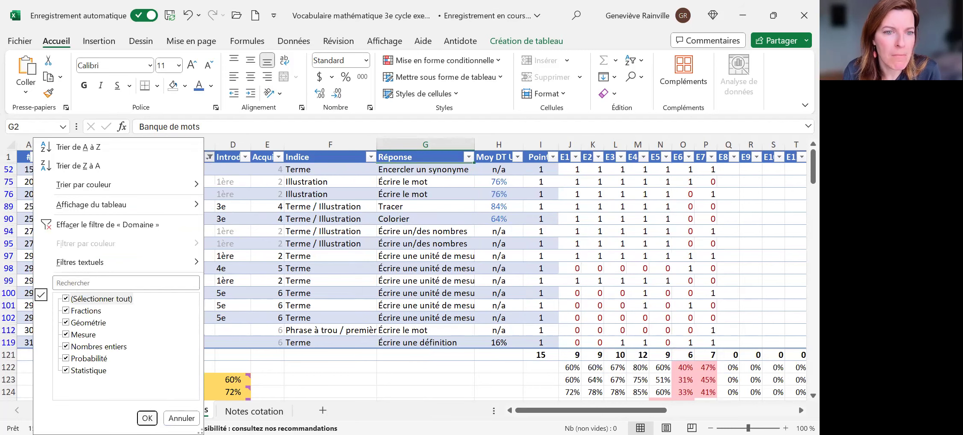
{"action": "key", "text": "Return"}
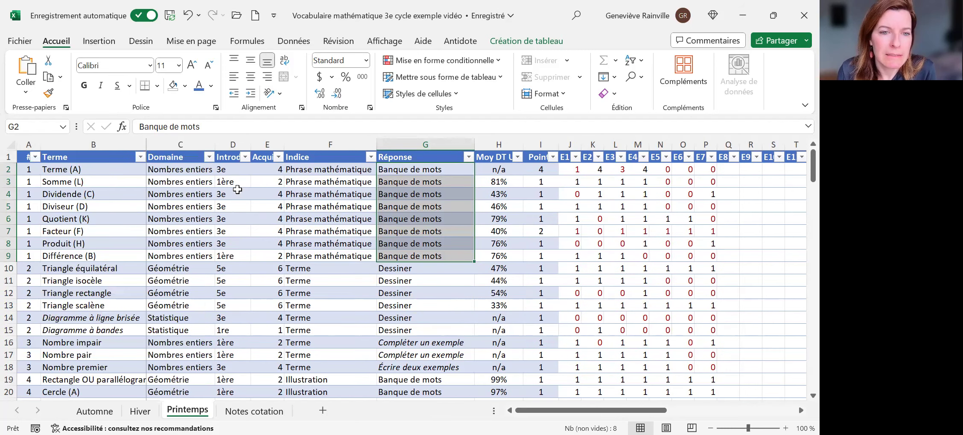
Check the 3e value in D2 and the empty introduction cell D21, then return to the top.
{"action": "left_click", "coordinate": [228, 170]}
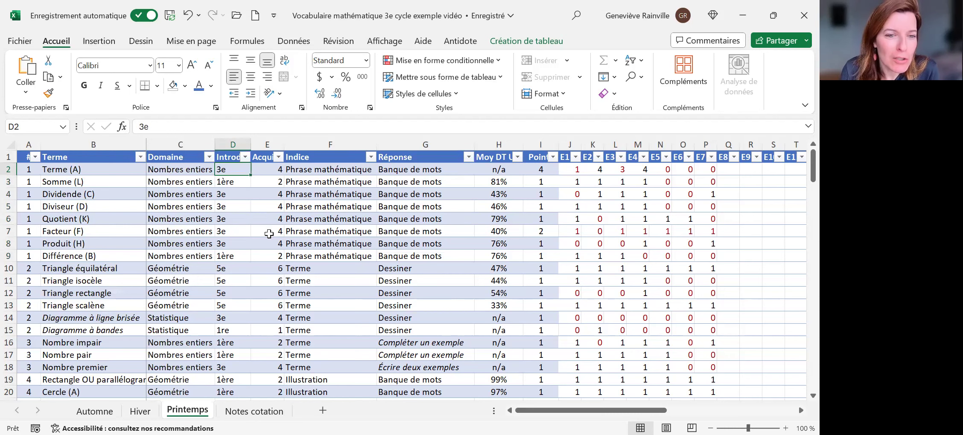
{"action": "scroll", "coordinate": [266, 195], "scroll_direction": "down", "scroll_amount": 5}
{"action": "left_click", "coordinate": [231, 207]}
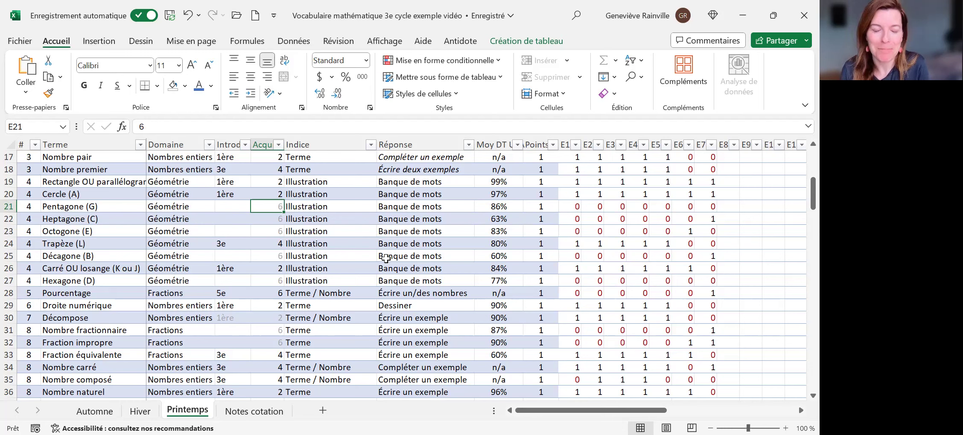
{"action": "left_click", "coordinate": [230, 208]}
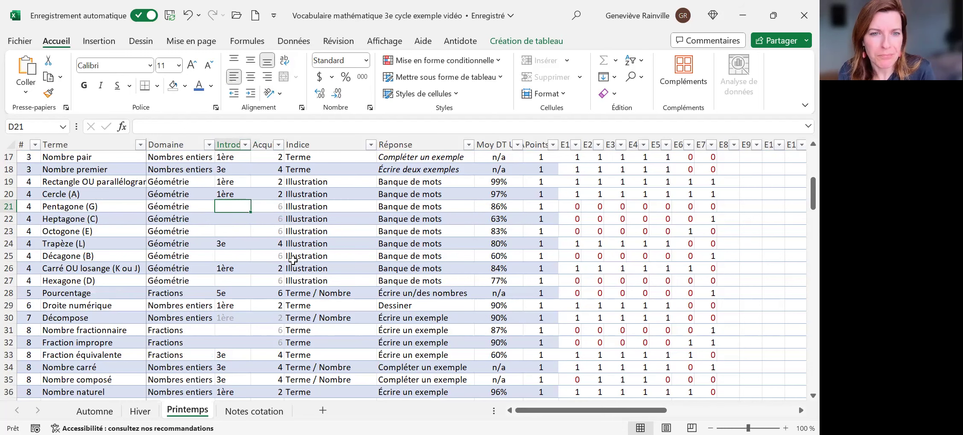
{"action": "scroll", "coordinate": [293, 257], "scroll_direction": "up", "scroll_amount": 6}
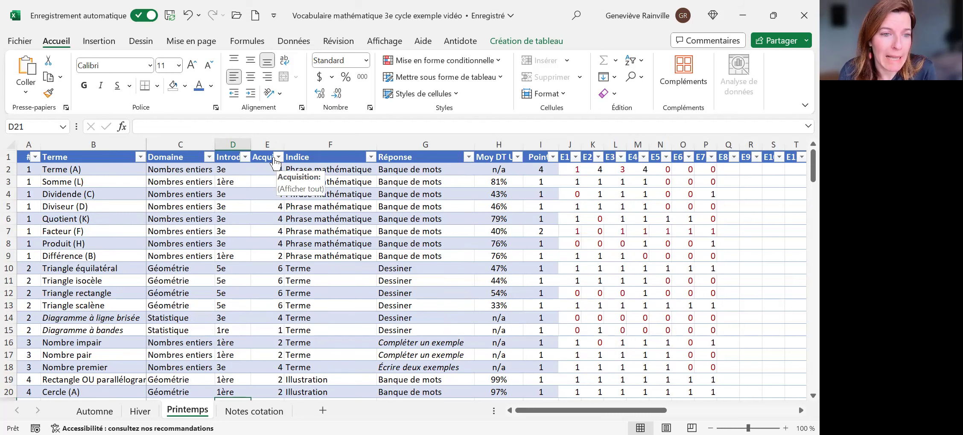
Filter the Acquisition column to levels 5 and 6 and scroll through the matching terms.
{"action": "left_click", "coordinate": [278, 158]}
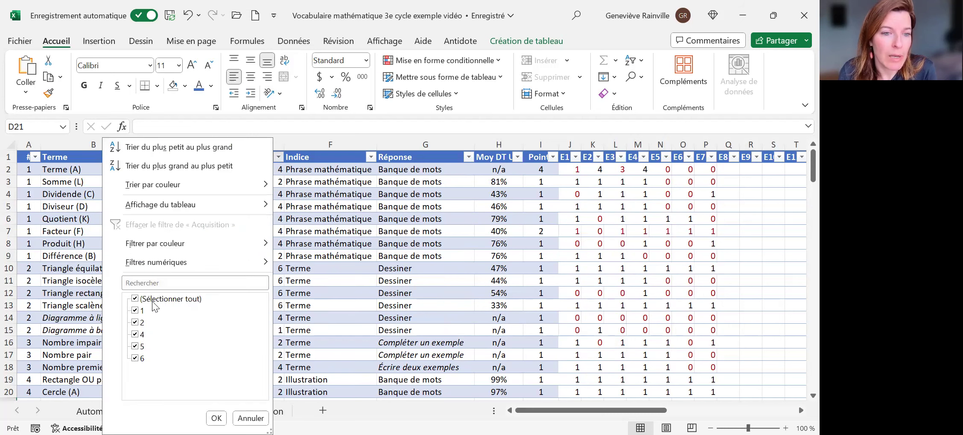
{"action": "left_click", "coordinate": [134, 298]}
{"action": "left_click", "coordinate": [135, 346]}
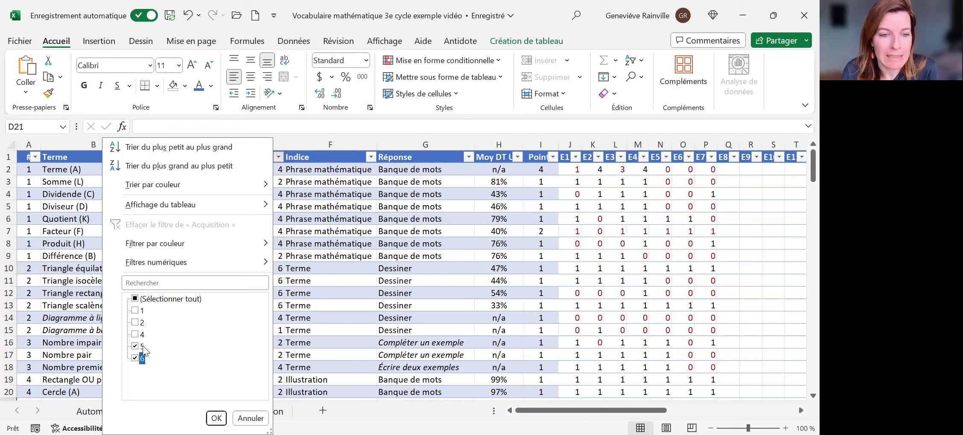
{"action": "left_click", "coordinate": [217, 418]}
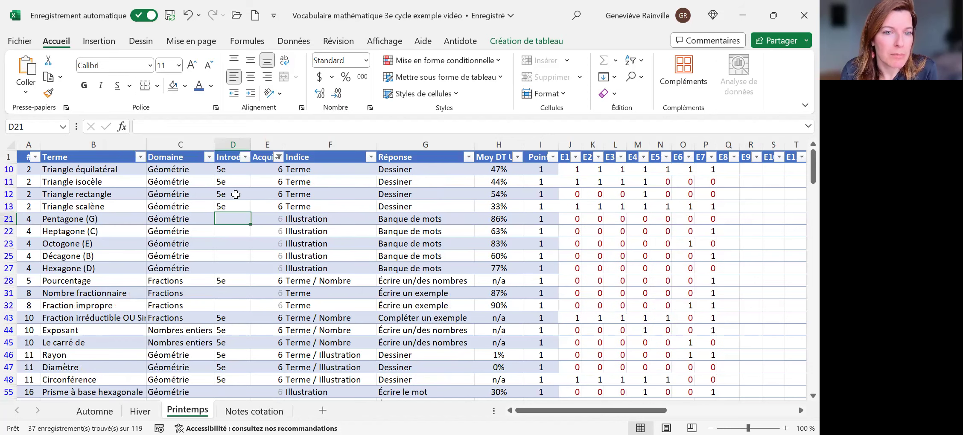
{"action": "scroll", "coordinate": [78, 302], "scroll_direction": "down", "scroll_amount": 3}
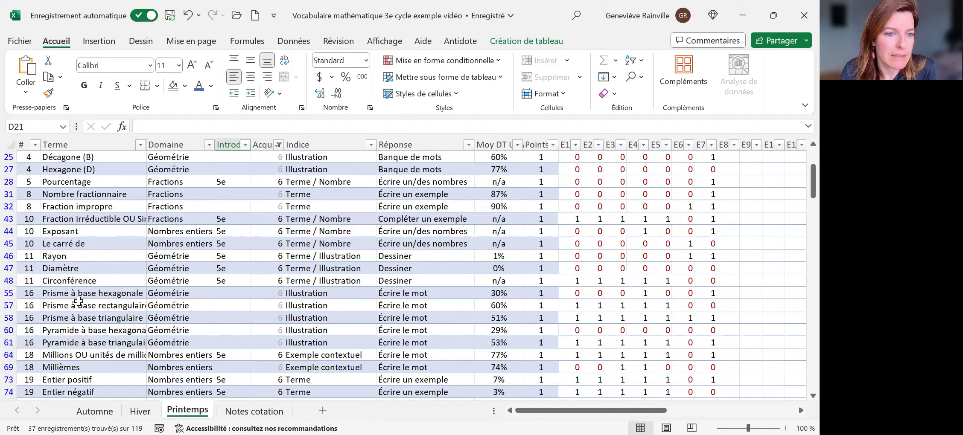
{"action": "scroll", "coordinate": [79, 302], "scroll_direction": "down", "scroll_amount": 5}
{"action": "scroll", "coordinate": [81, 301], "scroll_direction": "down", "scroll_amount": 3}
{"action": "scroll", "coordinate": [83, 302], "scroll_direction": "up", "scroll_amount": 7}
{"action": "scroll", "coordinate": [86, 303], "scroll_direction": "up", "scroll_amount": 5}
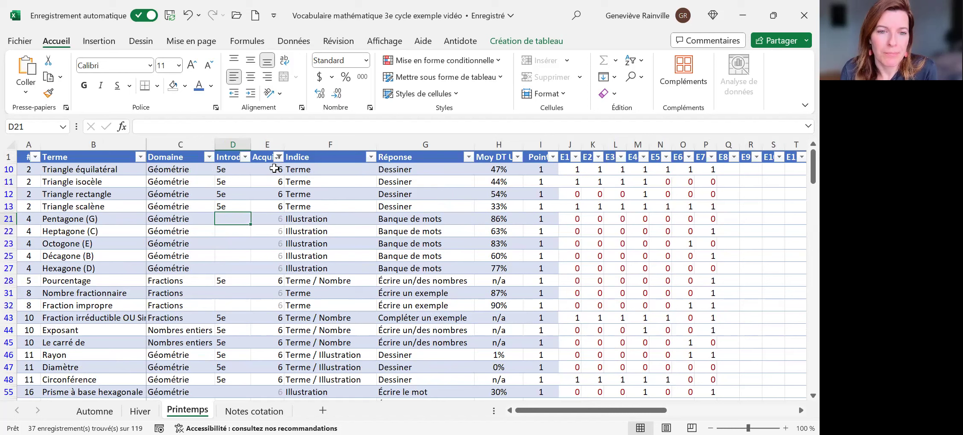
Clear the Acquisition filter so every row shows again.
{"action": "left_click", "coordinate": [279, 157]}
{"action": "left_click", "coordinate": [183, 299]}
{"action": "left_click", "coordinate": [216, 418]}
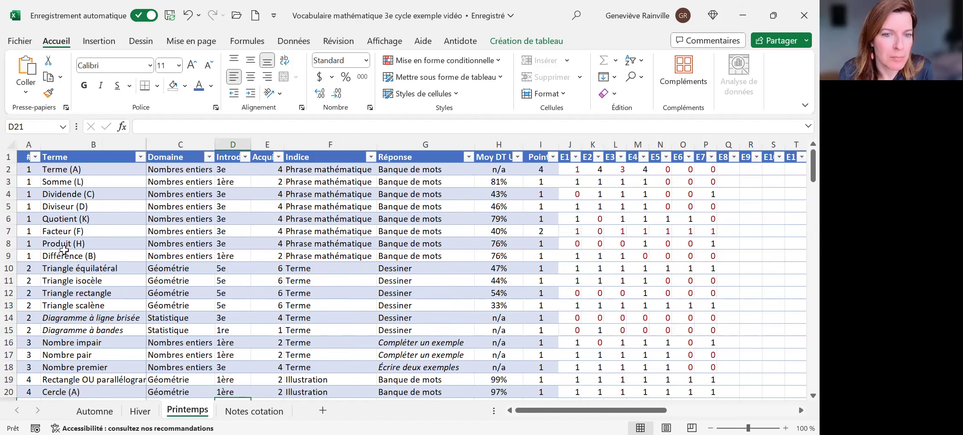
{"action": "left_click", "coordinate": [9, 268]}
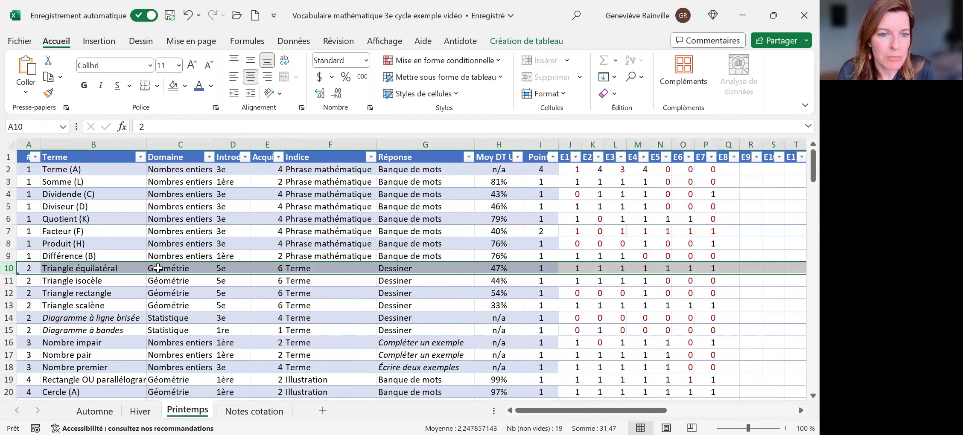
{"action": "left_click", "coordinate": [318, 268]}
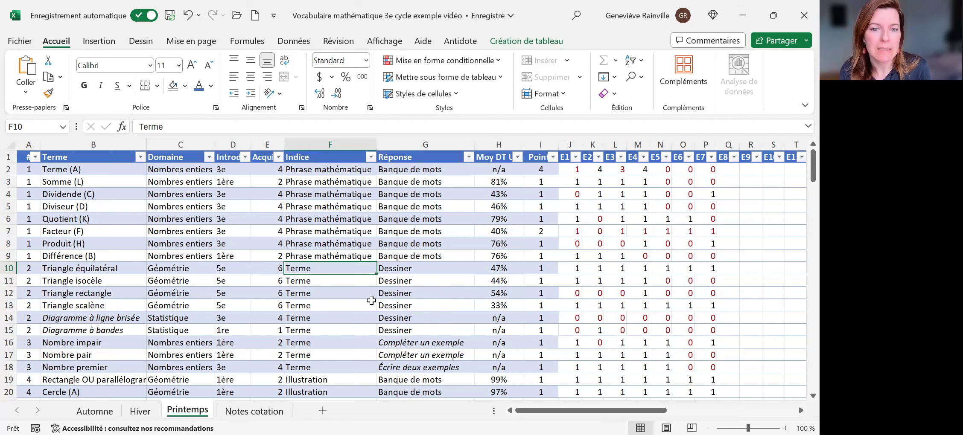
{"action": "left_click", "coordinate": [417, 270]}
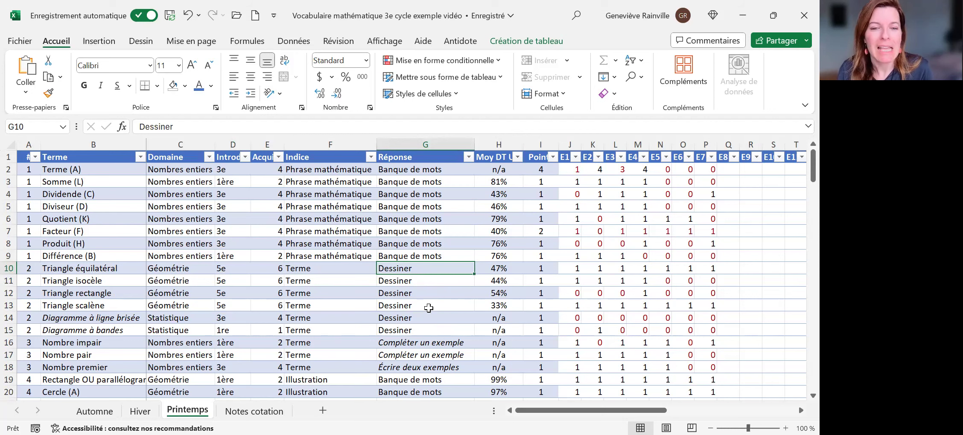
{"action": "left_click", "coordinate": [9, 268]}
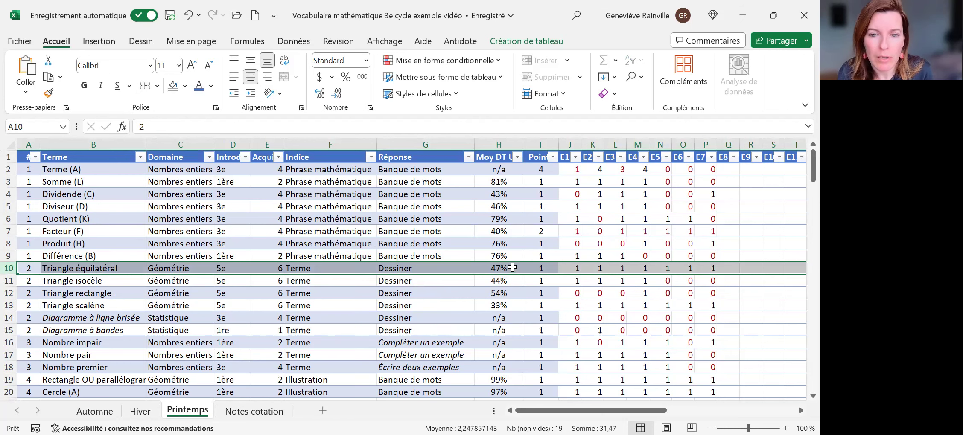
{"action": "left_click", "coordinate": [512, 268]}
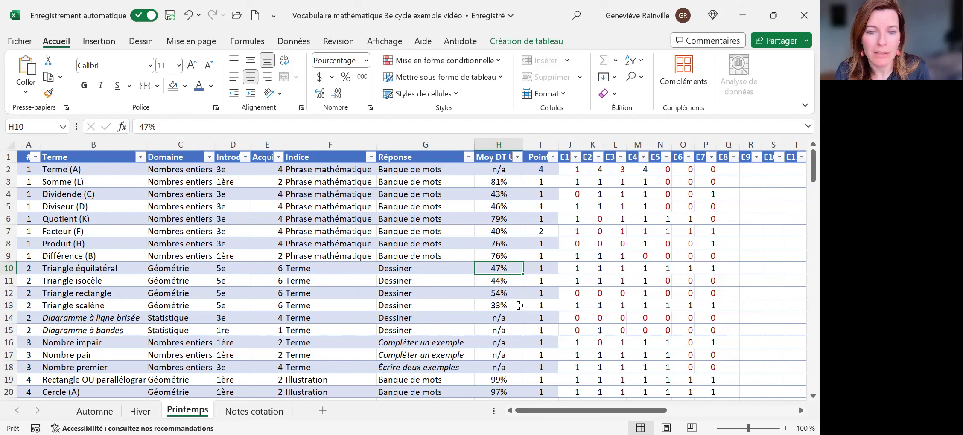
{"action": "scroll", "coordinate": [516, 316], "scroll_direction": "down", "scroll_amount": 3}
{"action": "left_click", "coordinate": [505, 282]}
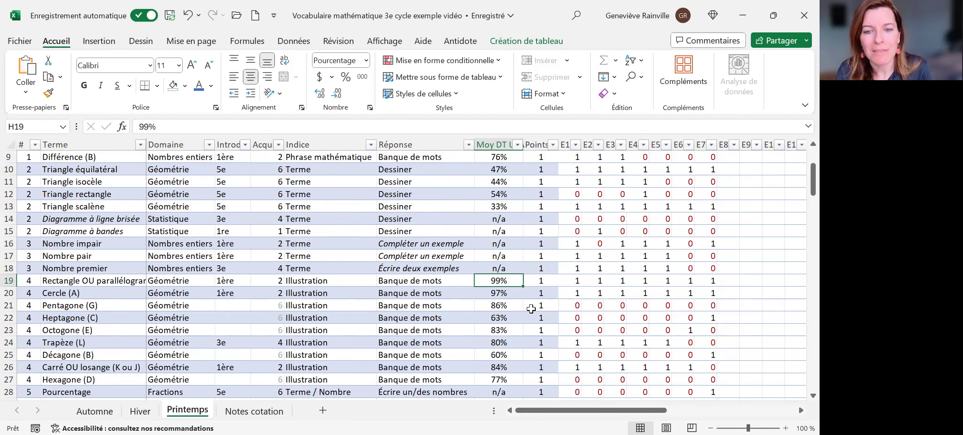
{"action": "scroll", "coordinate": [536, 308], "scroll_direction": "down", "scroll_amount": 3}
{"action": "scroll", "coordinate": [532, 309], "scroll_direction": "down", "scroll_amount": 3}
{"action": "scroll", "coordinate": [530, 309], "scroll_direction": "down", "scroll_amount": 5}
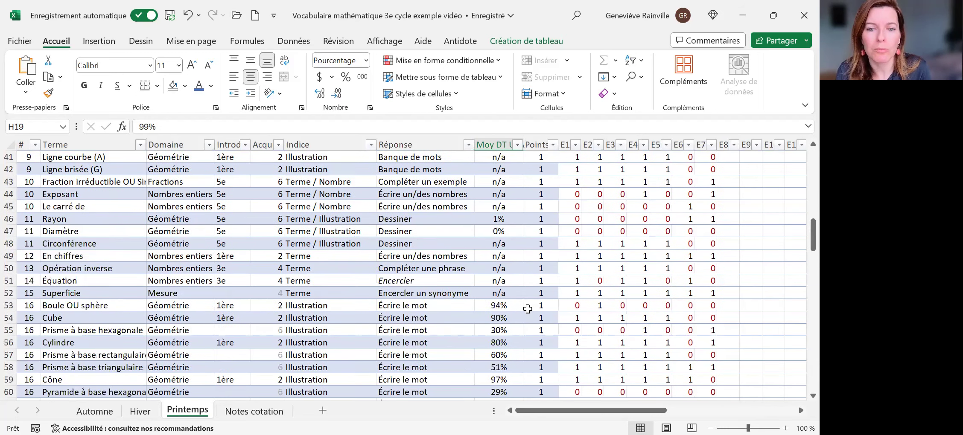
{"action": "left_click", "coordinate": [504, 230]}
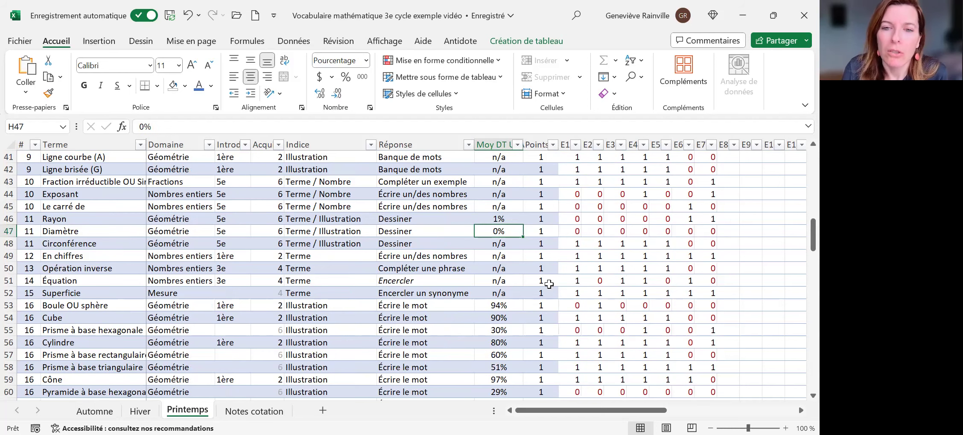
{"action": "scroll", "coordinate": [533, 271], "scroll_direction": "up", "scroll_amount": 5}
{"action": "scroll", "coordinate": [517, 263], "scroll_direction": "up", "scroll_amount": 8}
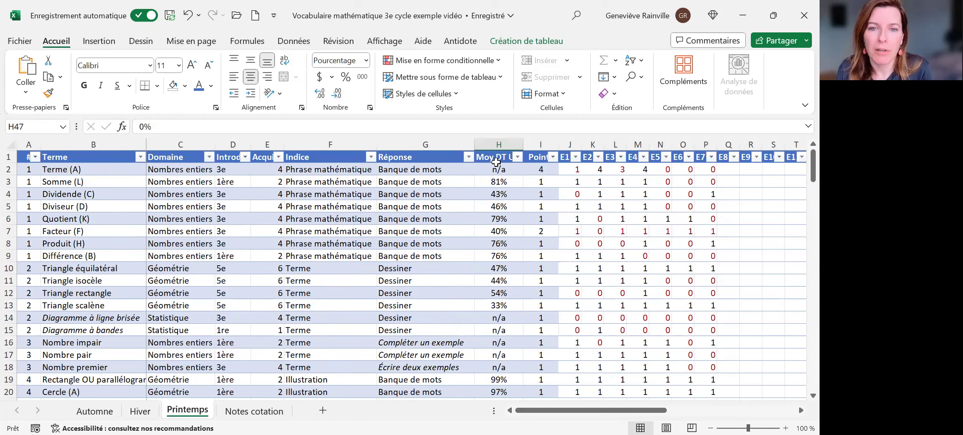
{"action": "left_click", "coordinate": [506, 171]}
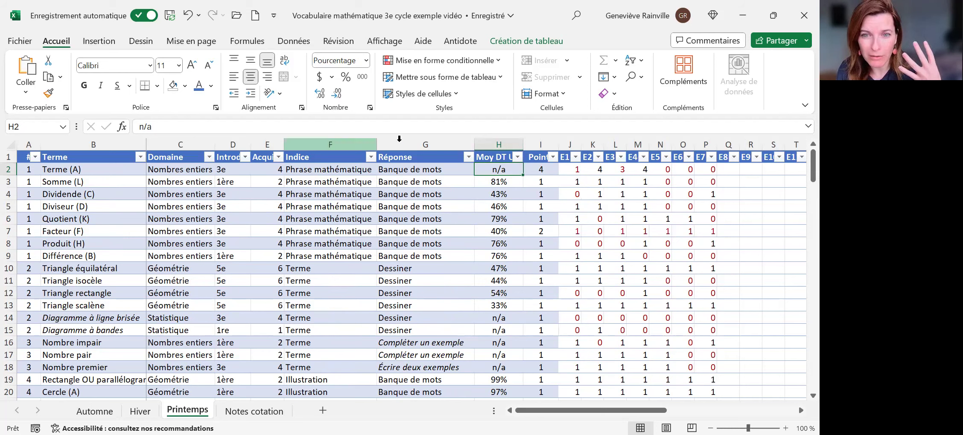
{"action": "left_click", "coordinate": [546, 172]}
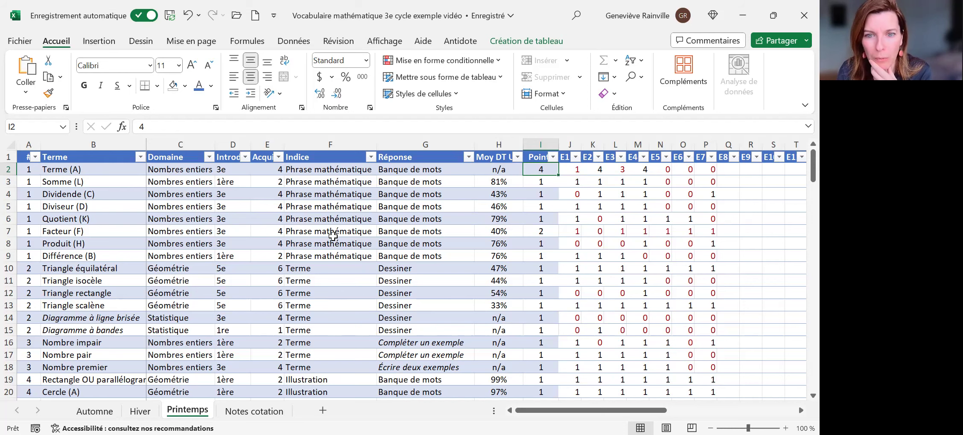
{"action": "left_click", "coordinate": [509, 342]}
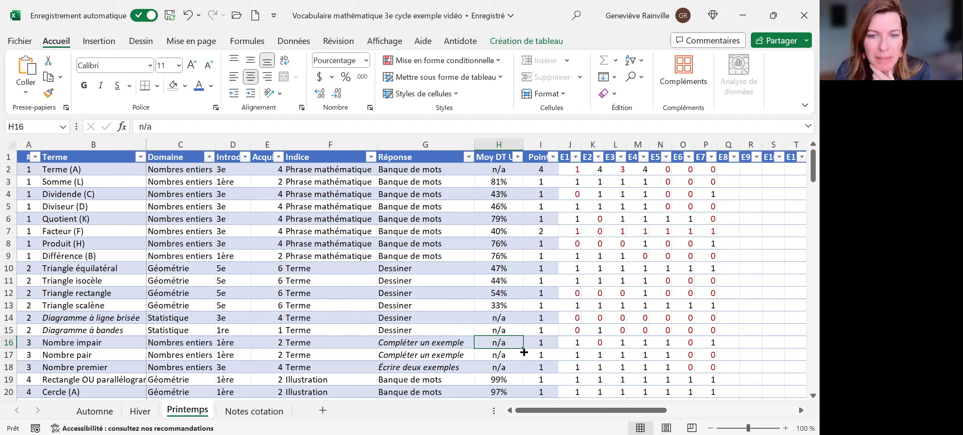
{"action": "left_click", "coordinate": [508, 318]}
{"action": "left_click", "coordinate": [45, 318]}
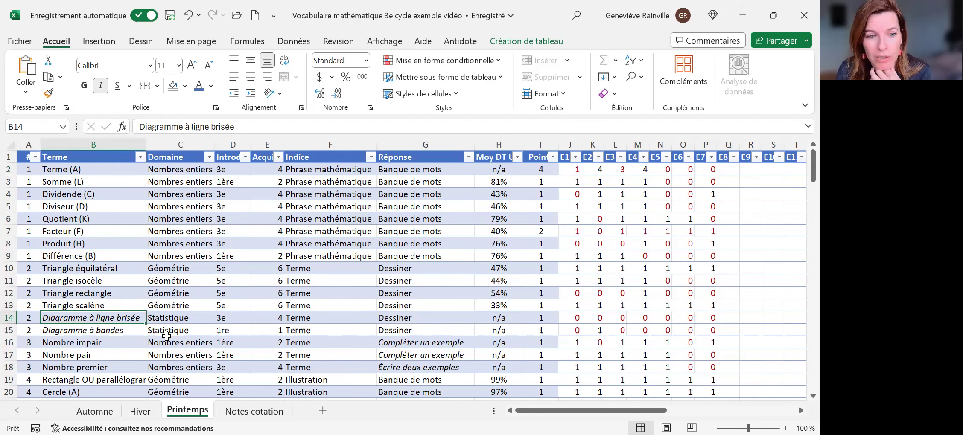
{"action": "left_click", "coordinate": [429, 343]}
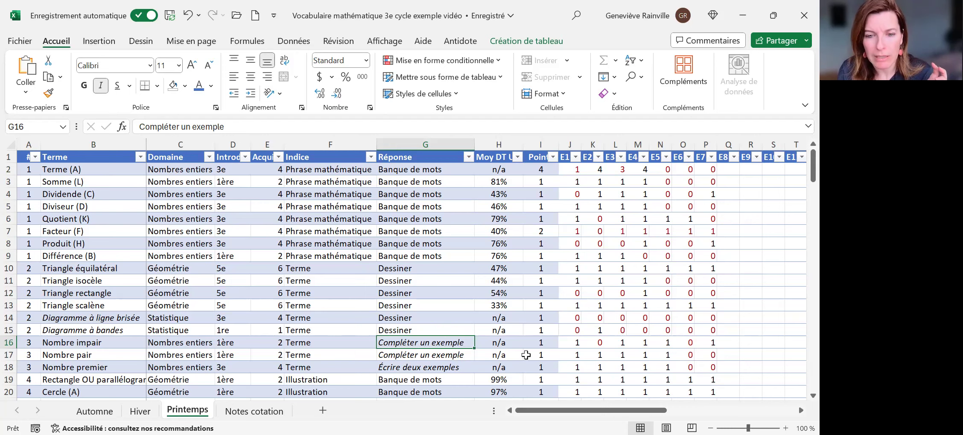
{"action": "left_click", "coordinate": [514, 343]}
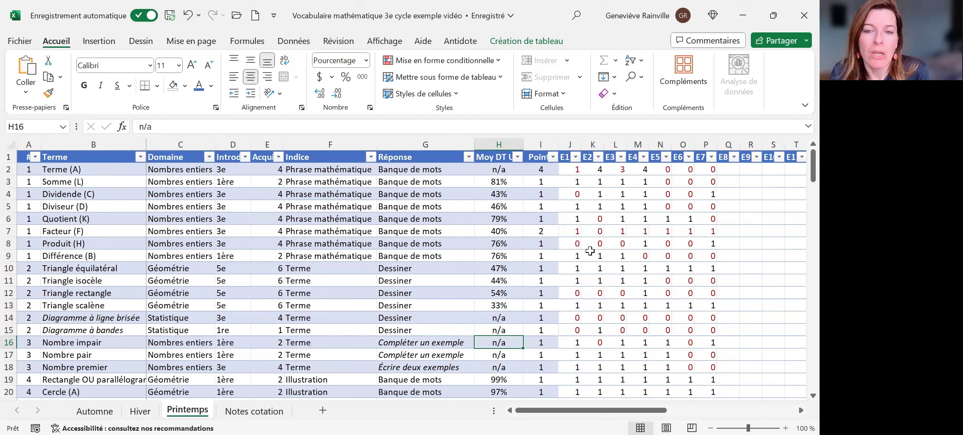
{"action": "left_click", "coordinate": [542, 144]}
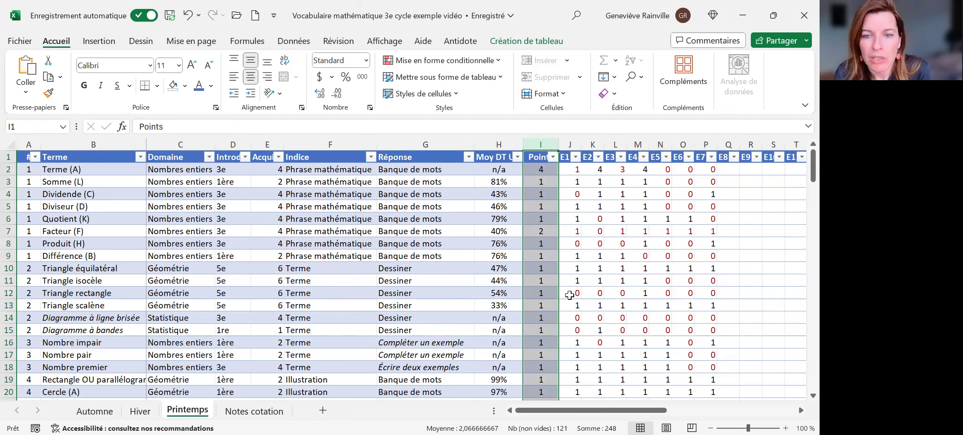
Check Terme (A)'s 4 points and Facteur (F)'s 2 points, then scroll right to columns O–AM.
{"action": "left_click", "coordinate": [544, 172]}
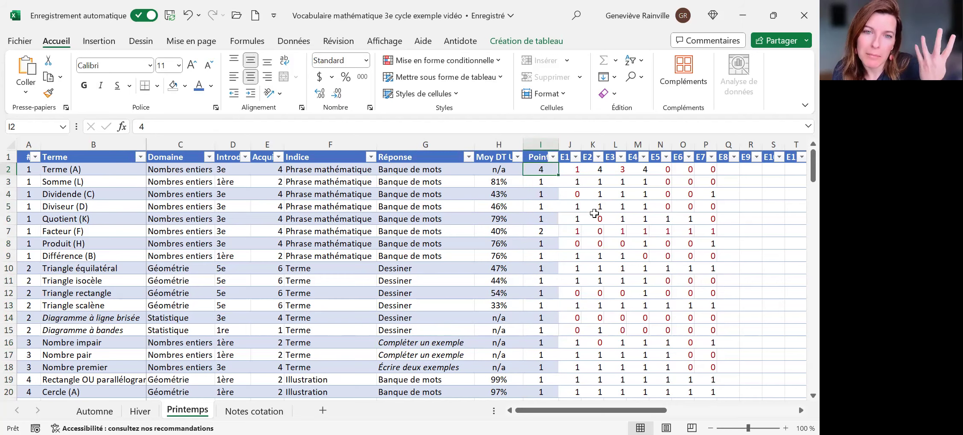
{"action": "left_click", "coordinate": [548, 234]}
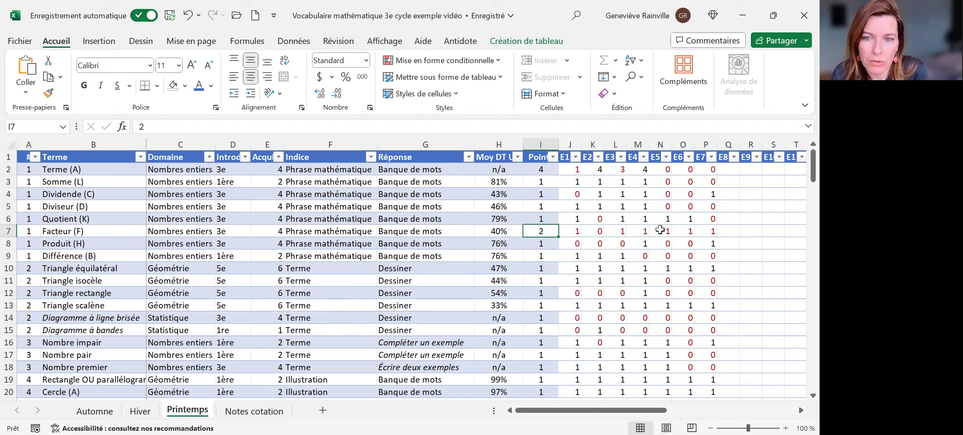
{"action": "left_click_drag", "start_coordinate": [628, 411], "coordinate": [755, 411]}
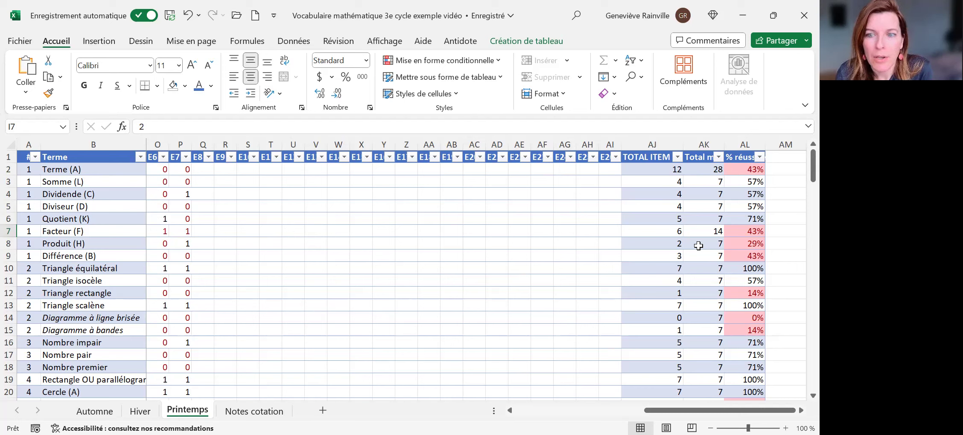
{"action": "left_click", "coordinate": [757, 231]}
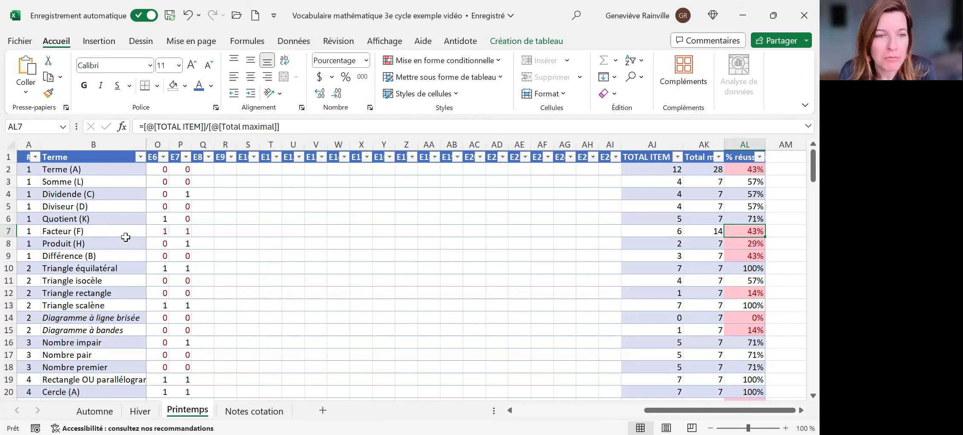
{"action": "left_click", "coordinate": [761, 157]}
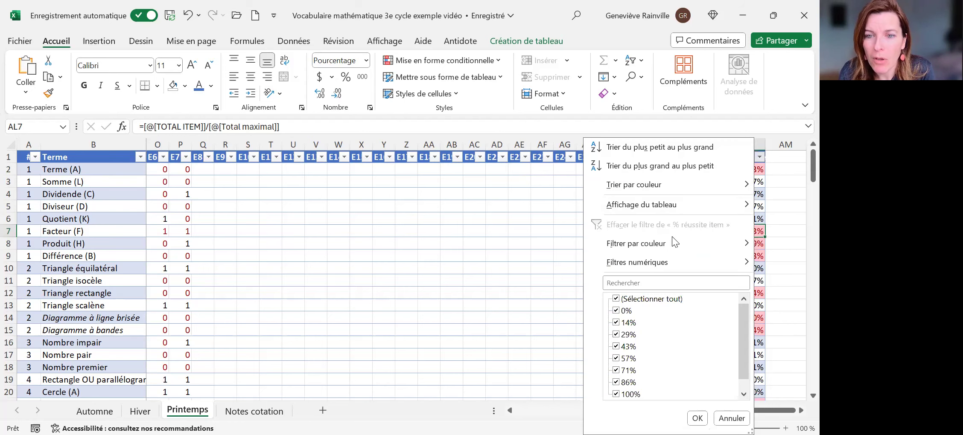
{"action": "mouse_move", "coordinate": [670, 240]}
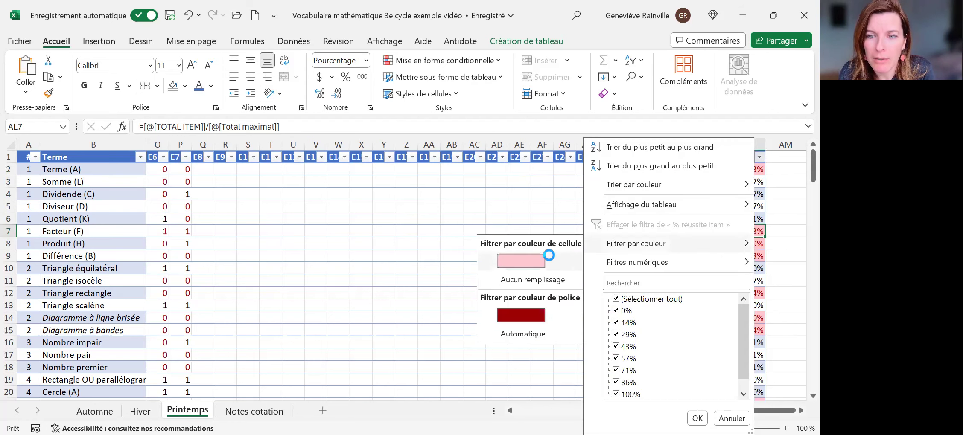
{"action": "left_click", "coordinate": [521, 261]}
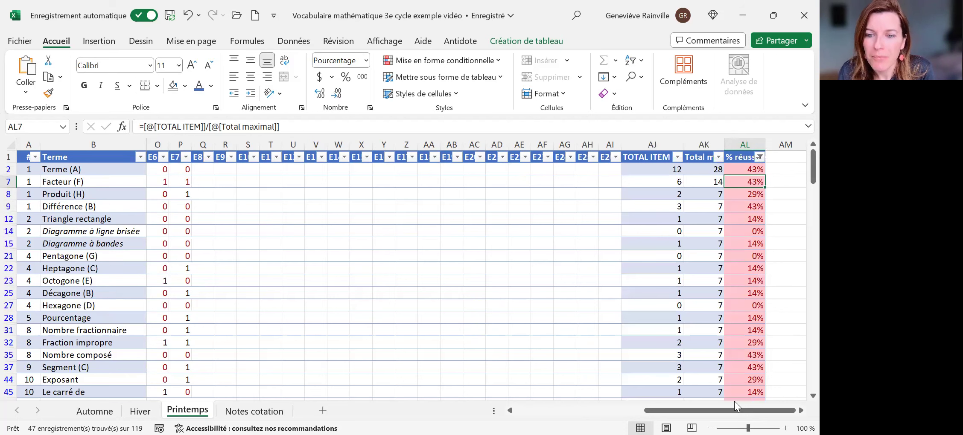
{"action": "scroll", "coordinate": [476, 273], "scroll_direction": "left", "scroll_amount": 10}
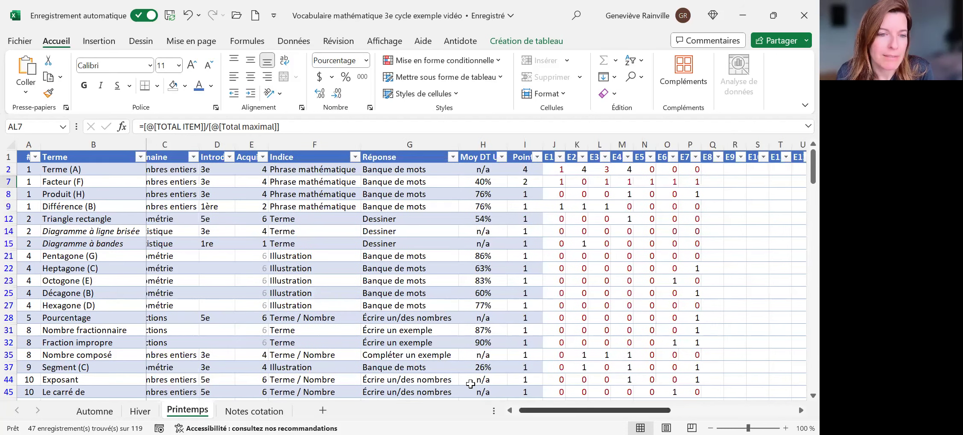
{"action": "scroll", "coordinate": [470, 385], "scroll_direction": "left", "scroll_amount": 1}
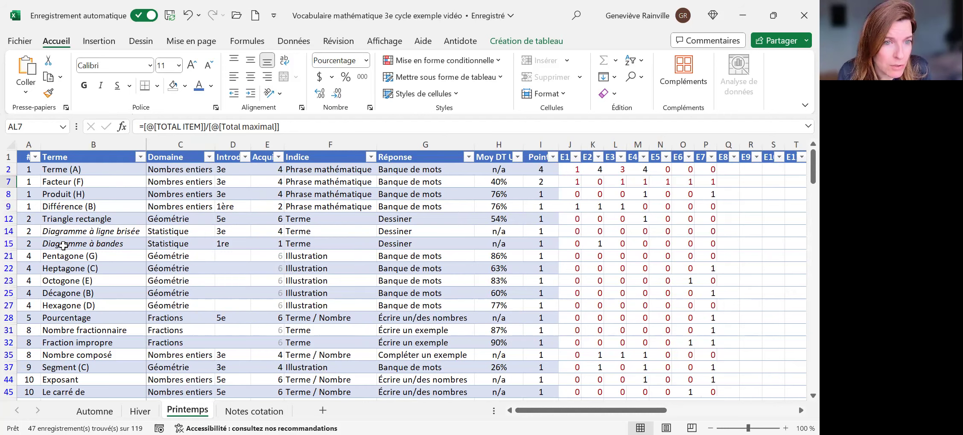
{"action": "mouse_move", "coordinate": [109, 170]}
{"action": "left_mouse_down"}
{"action": "mouse_move", "coordinate": [108, 413]}
{"action": "mouse_move", "coordinate": [122, 363]}
{"action": "left_mouse_up"}
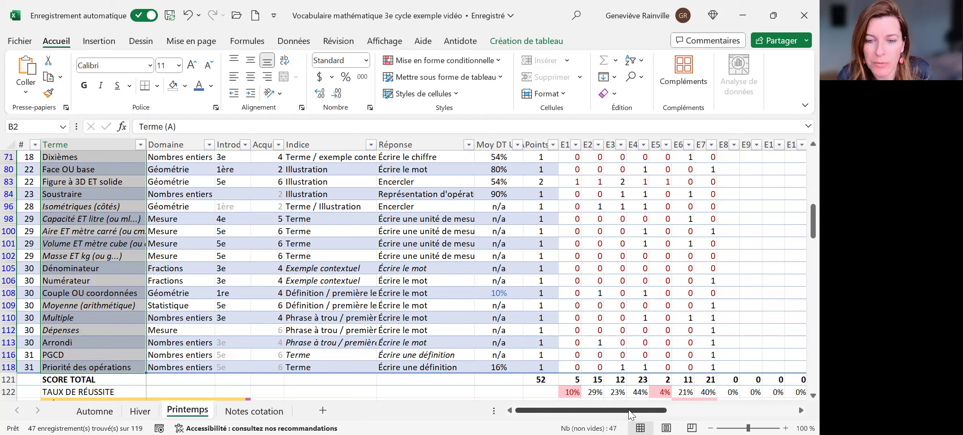
{"action": "left_click_drag", "start_coordinate": [628, 410], "coordinate": [757, 410]}
{"action": "scroll", "coordinate": [427, 273], "scroll_direction": "up", "scroll_amount": 3}
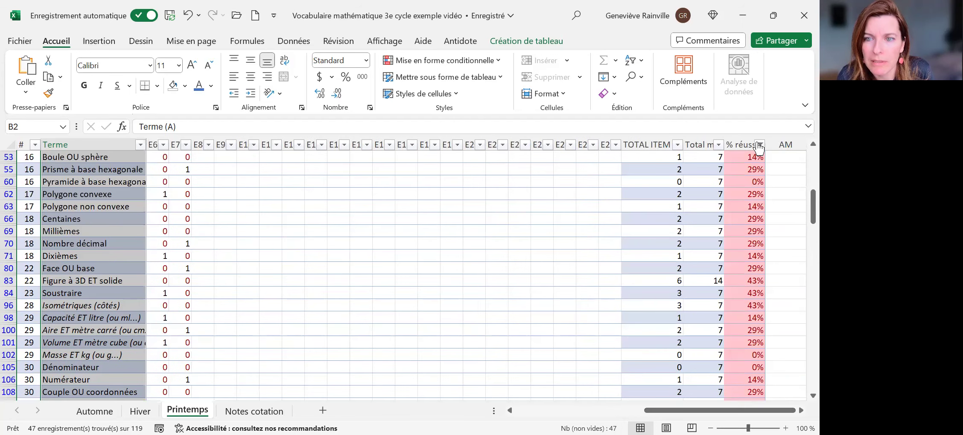
{"action": "left_click", "coordinate": [760, 144]}
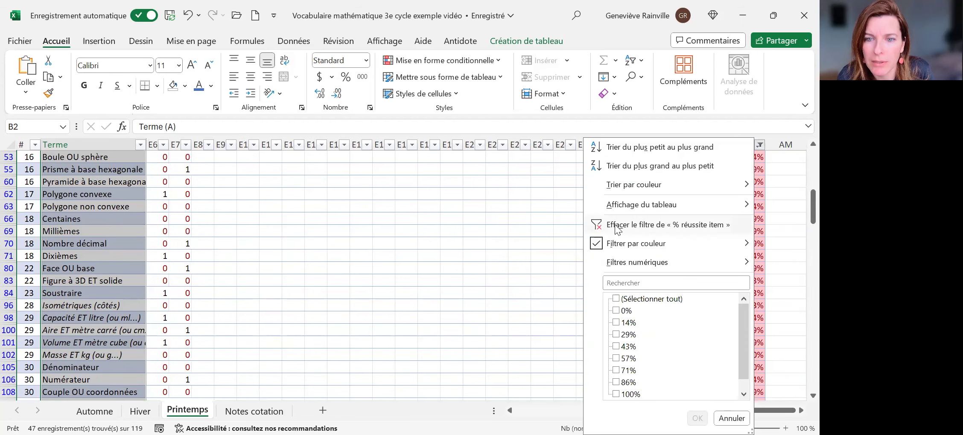
{"action": "left_click", "coordinate": [679, 224]}
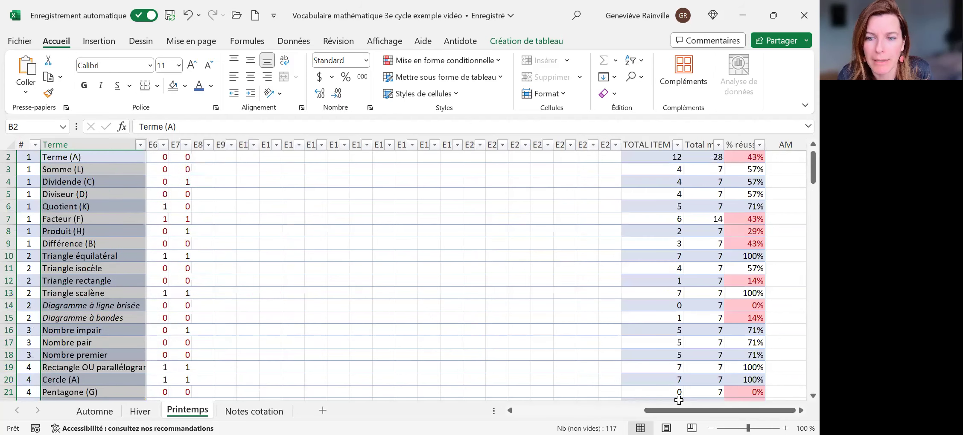
{"action": "left_click_drag", "start_coordinate": [682, 410], "coordinate": [553, 407]}
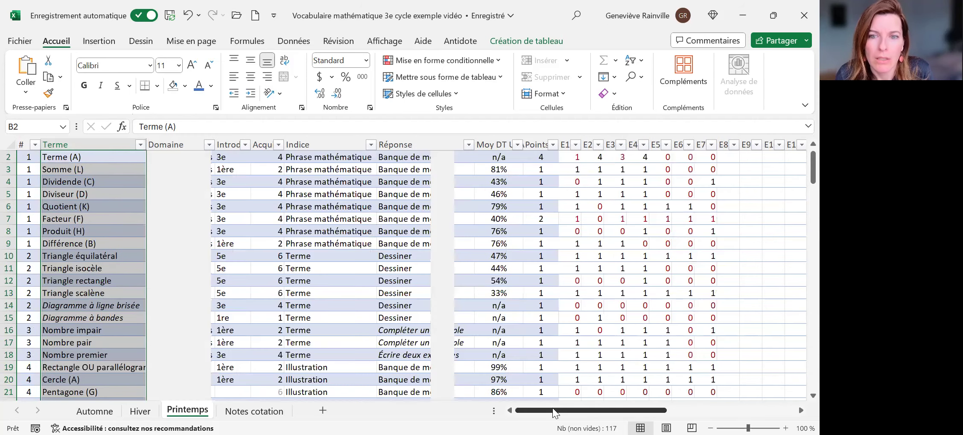
{"action": "scroll", "coordinate": [639, 318], "scroll_direction": "down", "scroll_amount": 10}
{"action": "scroll", "coordinate": [640, 320], "scroll_direction": "down", "scroll_amount": 8}
{"action": "scroll", "coordinate": [639, 323], "scroll_direction": "down", "scroll_amount": 6}
{"action": "scroll", "coordinate": [639, 322], "scroll_direction": "down", "scroll_amount": 8}
{"action": "scroll", "coordinate": [640, 322], "scroll_direction": "down", "scroll_amount": 11}
{"action": "scroll", "coordinate": [639, 323], "scroll_direction": "up", "scroll_amount": 3}
{"action": "scroll", "coordinate": [640, 323], "scroll_direction": "up", "scroll_amount": 3}
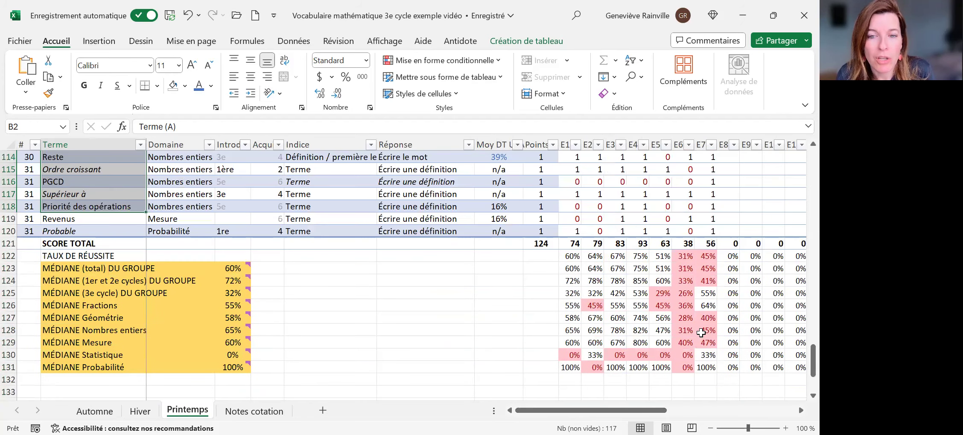
{"action": "left_click", "coordinate": [565, 142]}
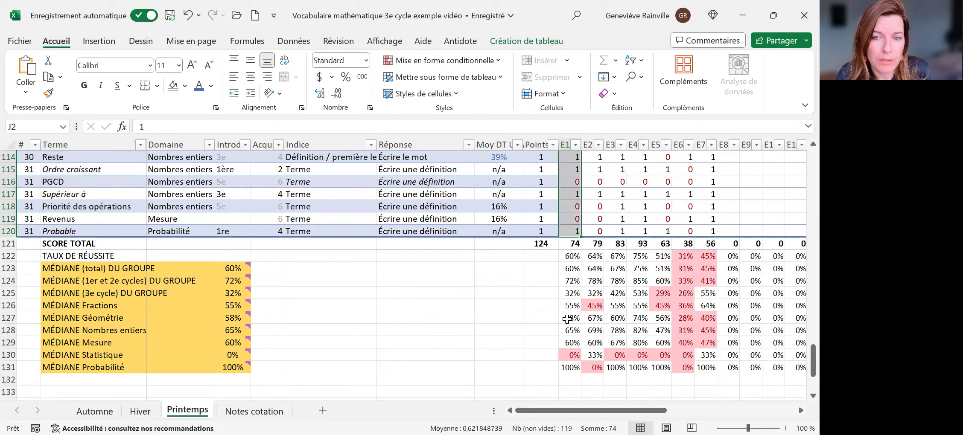
{"action": "left_click", "coordinate": [573, 257]}
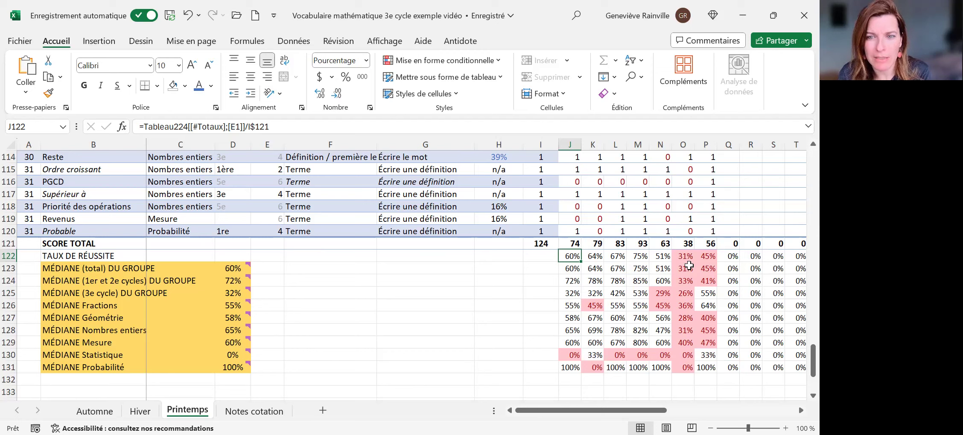
{"action": "left_click", "coordinate": [9, 257]}
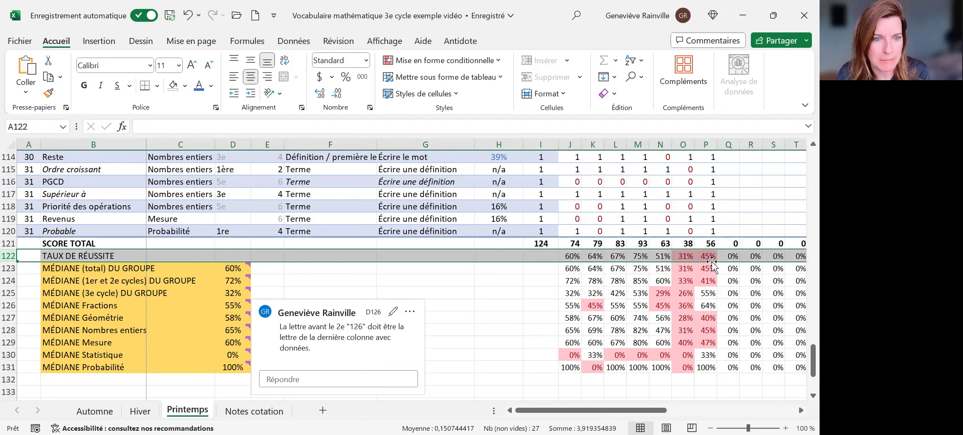
{"action": "scroll", "coordinate": [384, 333], "scroll_direction": "up", "scroll_amount": 3}
{"action": "scroll", "coordinate": [256, 341], "scroll_direction": "down", "scroll_amount": 3}
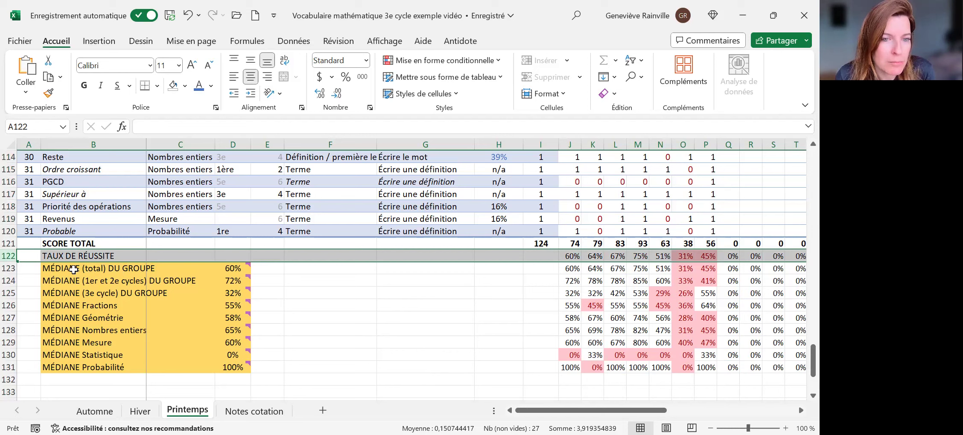
{"action": "mouse_move", "coordinate": [227, 270]}
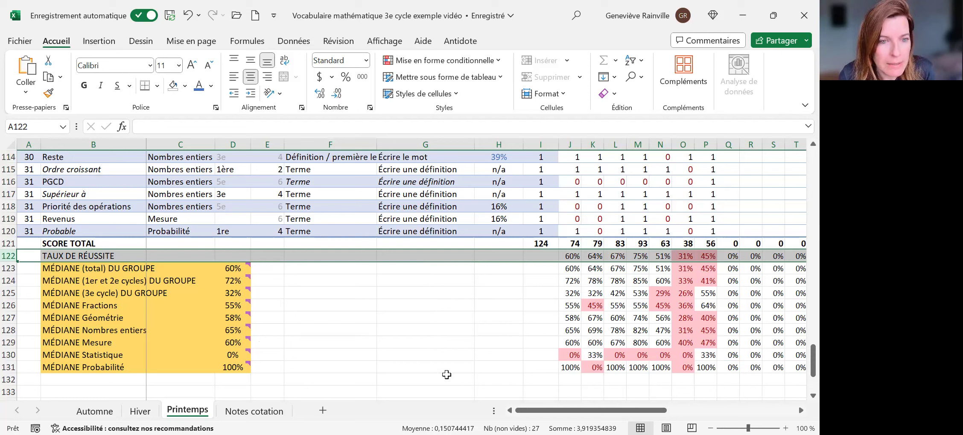
{"action": "left_click", "coordinate": [8, 281]}
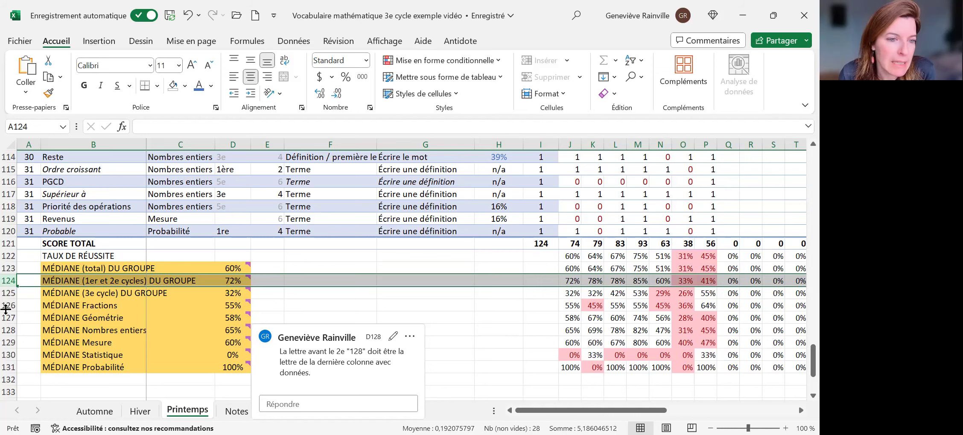
{"action": "left_click", "coordinate": [8, 293]}
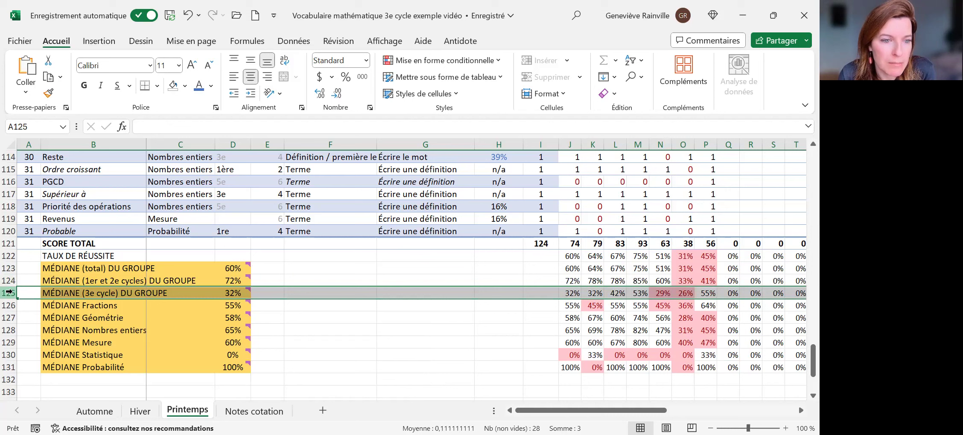
{"action": "left_click_drag", "start_coordinate": [9, 306], "coordinate": [6, 365]}
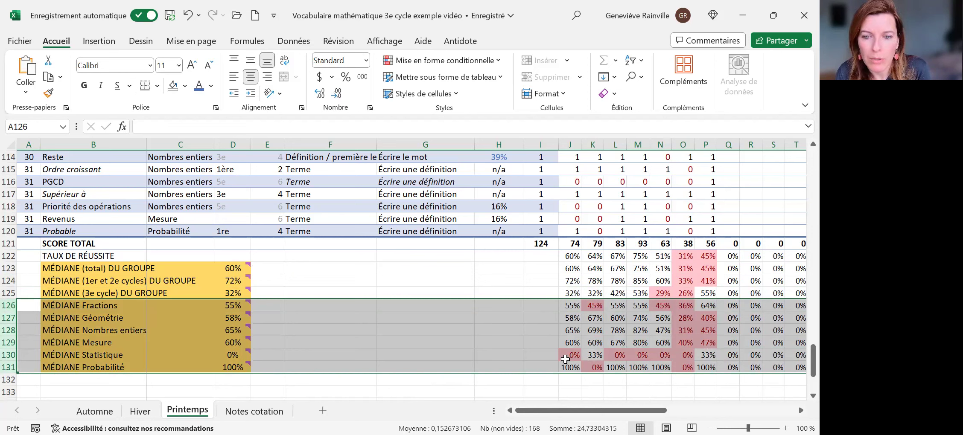
{"action": "left_click", "coordinate": [10, 355]}
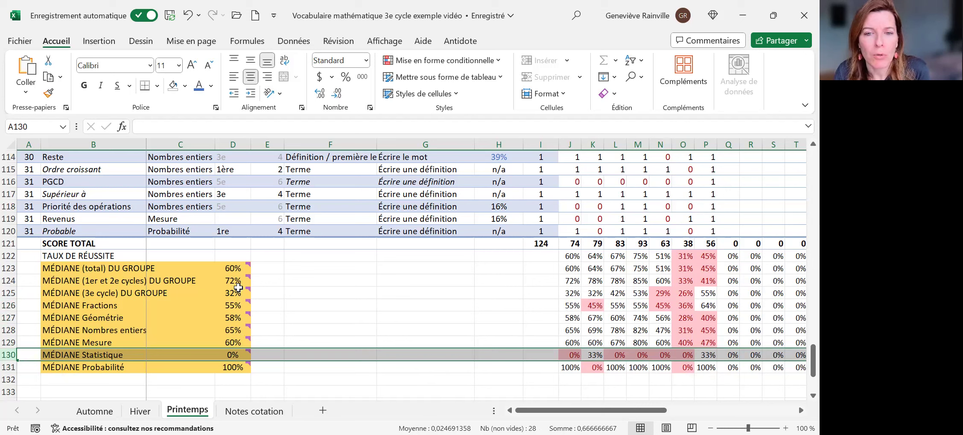
{"action": "left_click", "coordinate": [9, 256]}
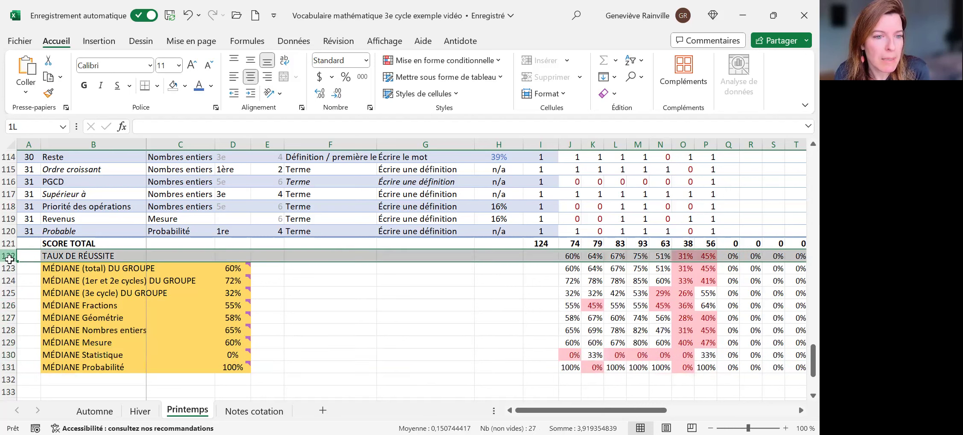
{"action": "left_click_drag", "start_coordinate": [9, 276], "coordinate": [9, 279]}
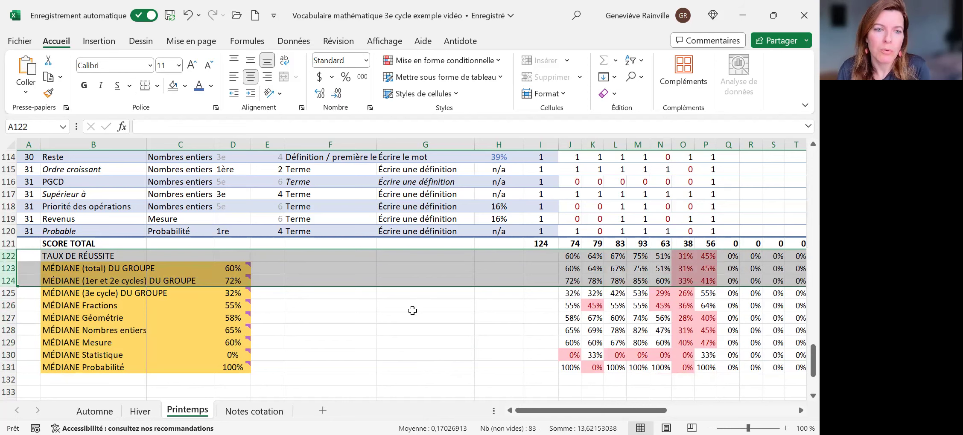
{"action": "left_click", "coordinate": [367, 355]}
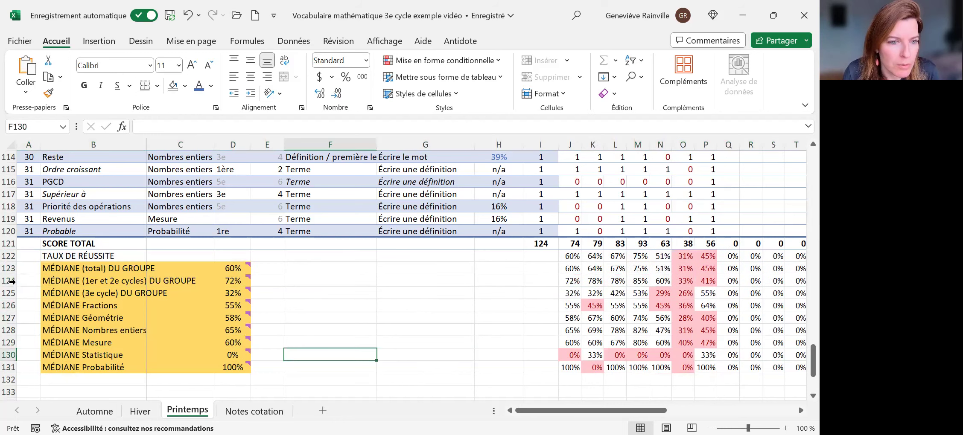
{"action": "left_click_drag", "start_coordinate": [10, 268], "coordinate": [9, 294]}
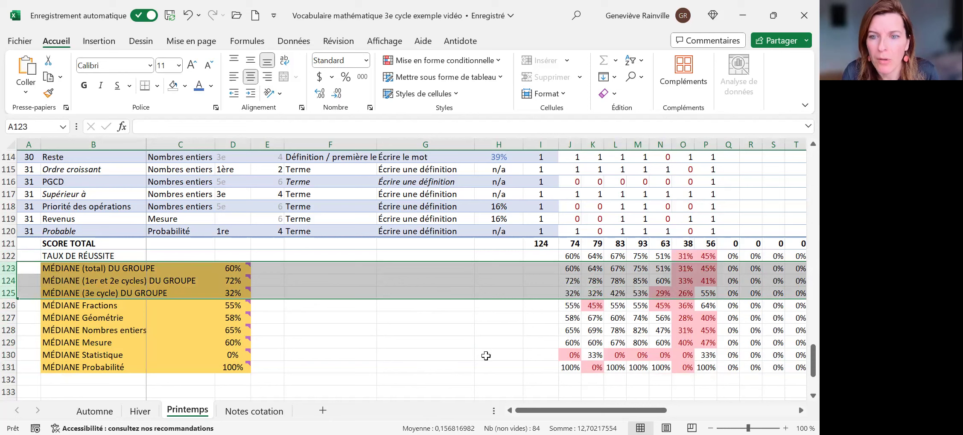
{"action": "left_click", "coordinate": [9, 256]}
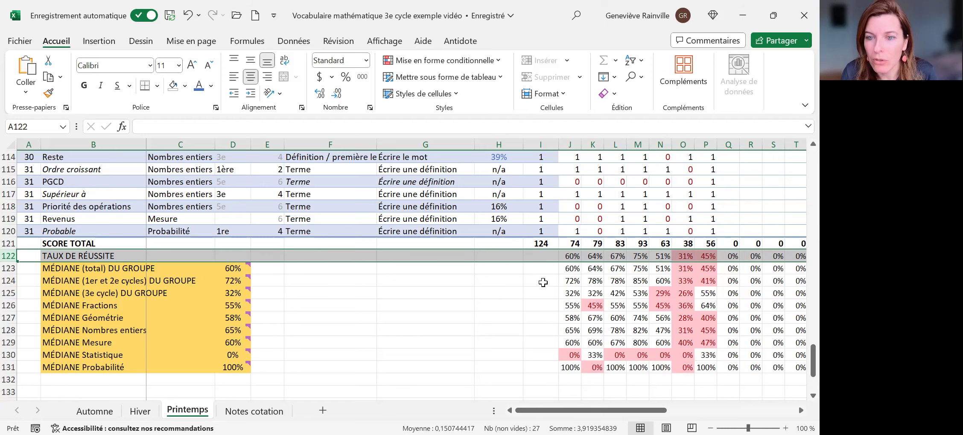
Filter the Introduction column to terms introduced in 5e and browse the results.
{"action": "scroll", "coordinate": [468, 292], "scroll_direction": "up", "scroll_amount": 3}
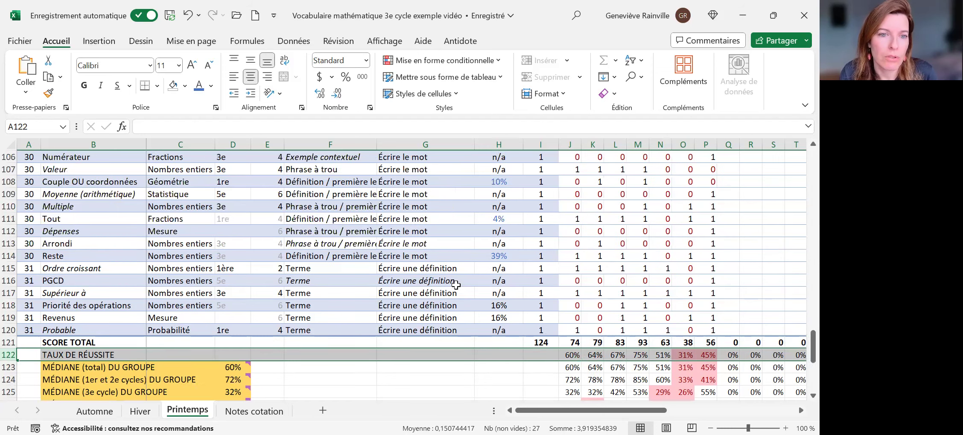
{"action": "scroll", "coordinate": [456, 284], "scroll_direction": "up", "scroll_amount": 10}
{"action": "scroll", "coordinate": [456, 285], "scroll_direction": "up", "scroll_amount": 18}
{"action": "scroll", "coordinate": [456, 285], "scroll_direction": "up", "scroll_amount": 6}
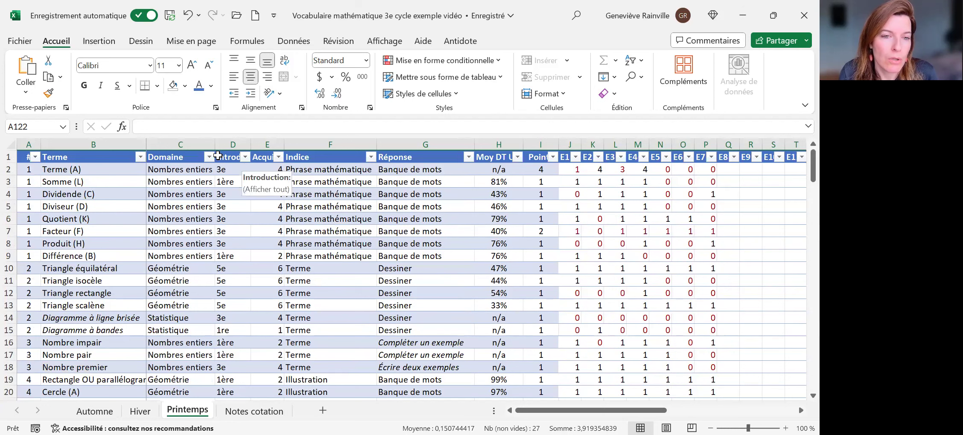
{"action": "left_click", "coordinate": [245, 157]}
{"action": "left_click", "coordinate": [125, 299]}
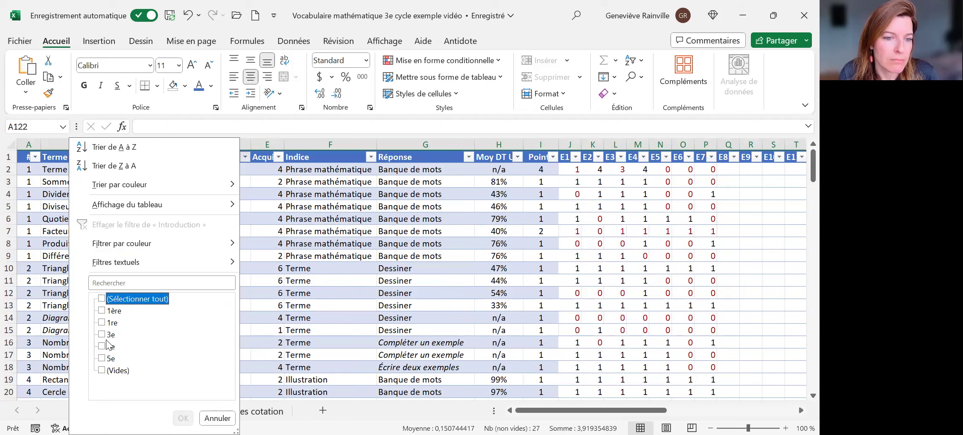
{"action": "left_click", "coordinate": [103, 359]}
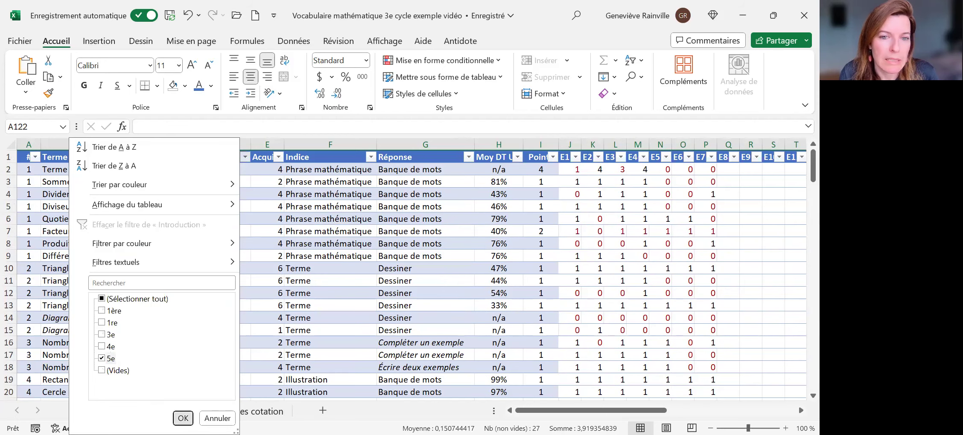
{"action": "key", "text": "Return"}
{"action": "scroll", "coordinate": [700, 313], "scroll_direction": "down", "scroll_amount": 3}
{"action": "scroll", "coordinate": [688, 303], "scroll_direction": "down", "scroll_amount": 5}
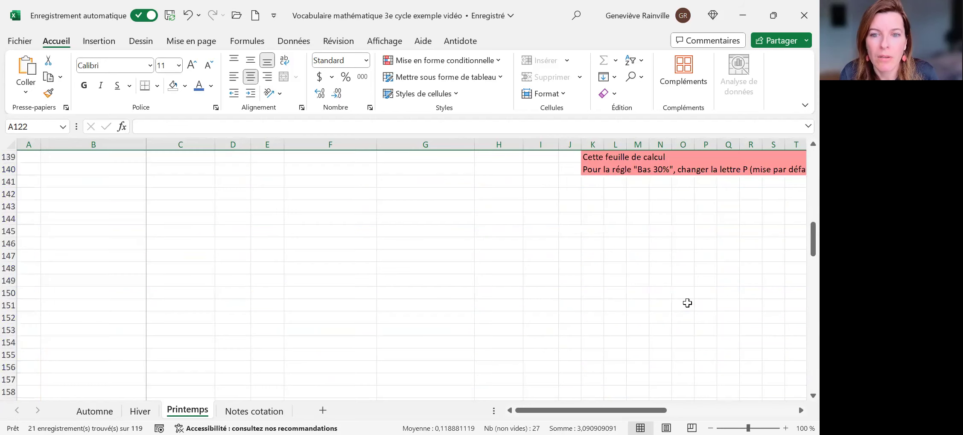
{"action": "scroll", "coordinate": [687, 303], "scroll_direction": "up", "scroll_amount": 8}
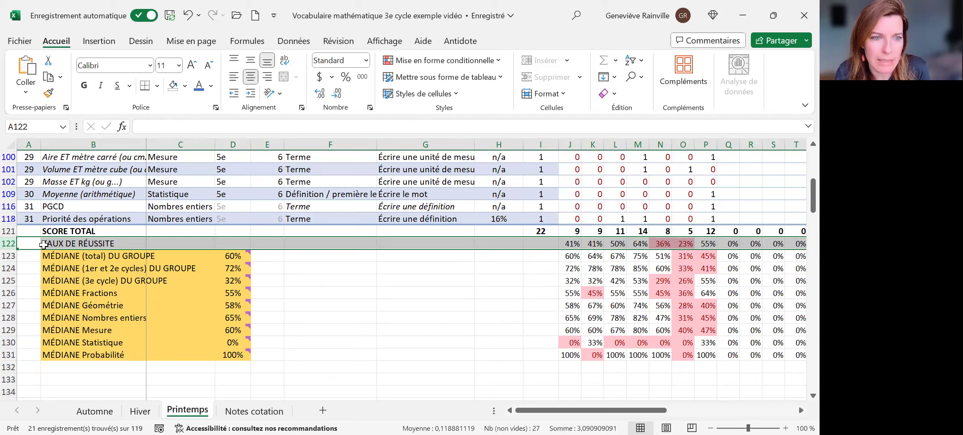
Clear the Introduction filter to show every term again.
{"action": "scroll", "coordinate": [358, 292], "scroll_direction": "up", "scroll_amount": 5}
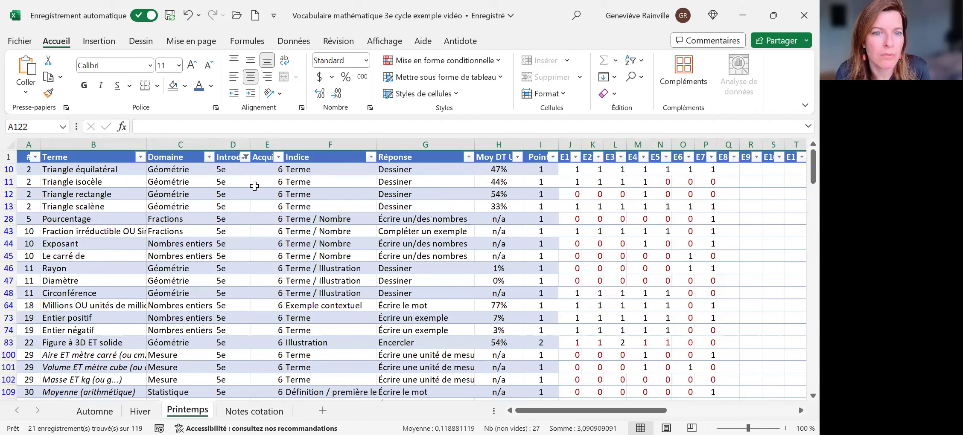
{"action": "left_click", "coordinate": [243, 157]}
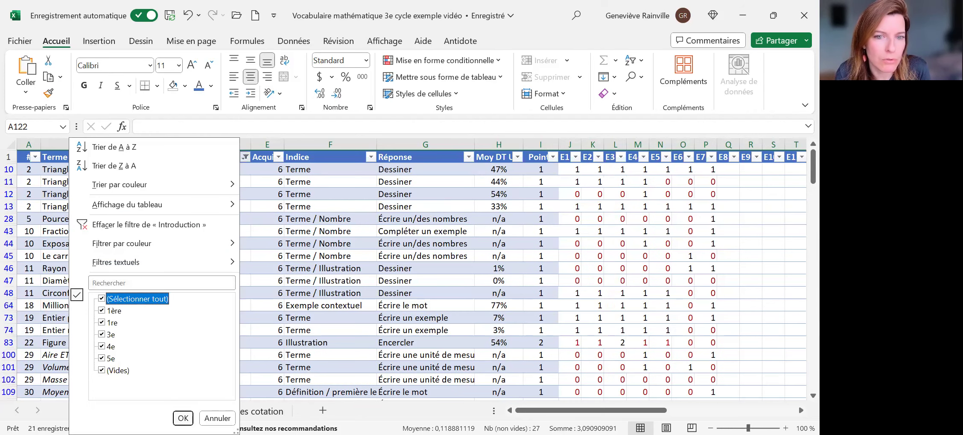
{"action": "left_click", "coordinate": [182, 418]}
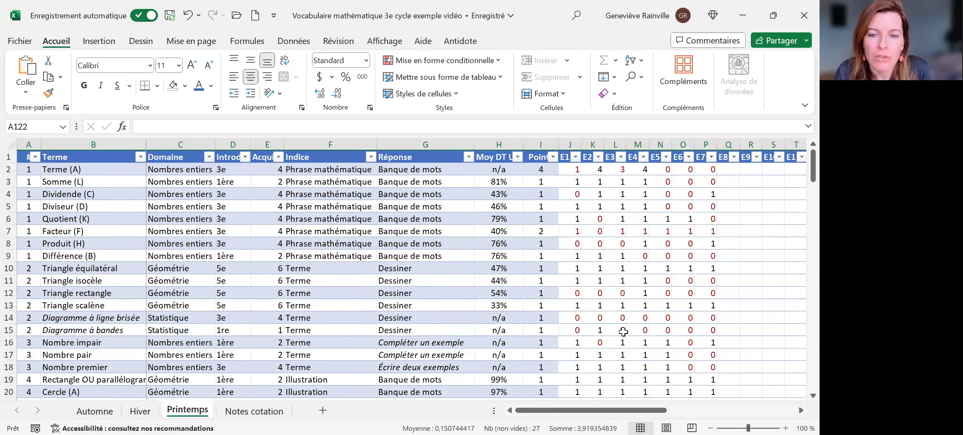
{"action": "scroll", "coordinate": [623, 333], "scroll_direction": "down", "scroll_amount": 8}
{"action": "scroll", "coordinate": [625, 333], "scroll_direction": "down", "scroll_amount": 5}
{"action": "scroll", "coordinate": [627, 335], "scroll_direction": "down", "scroll_amount": 5}
{"action": "scroll", "coordinate": [627, 335], "scroll_direction": "down", "scroll_amount": 5}
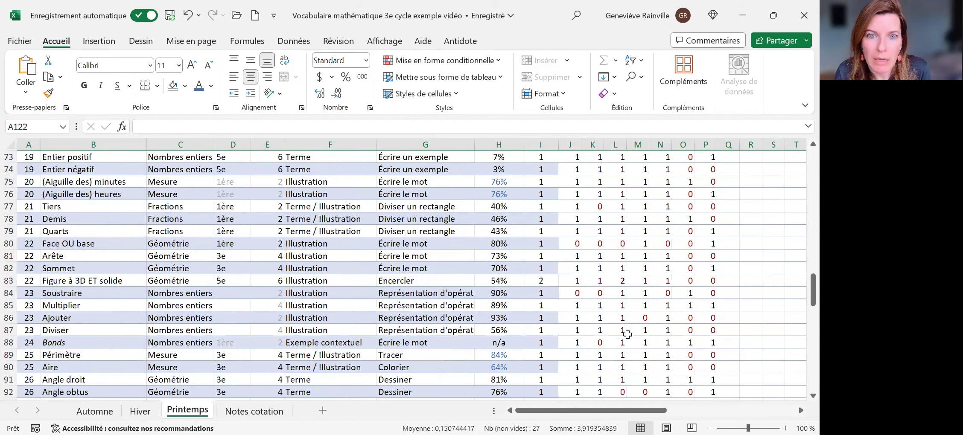
{"action": "scroll", "coordinate": [628, 334], "scroll_direction": "down", "scroll_amount": 8}
{"action": "scroll", "coordinate": [627, 334], "scroll_direction": "down", "scroll_amount": 5}
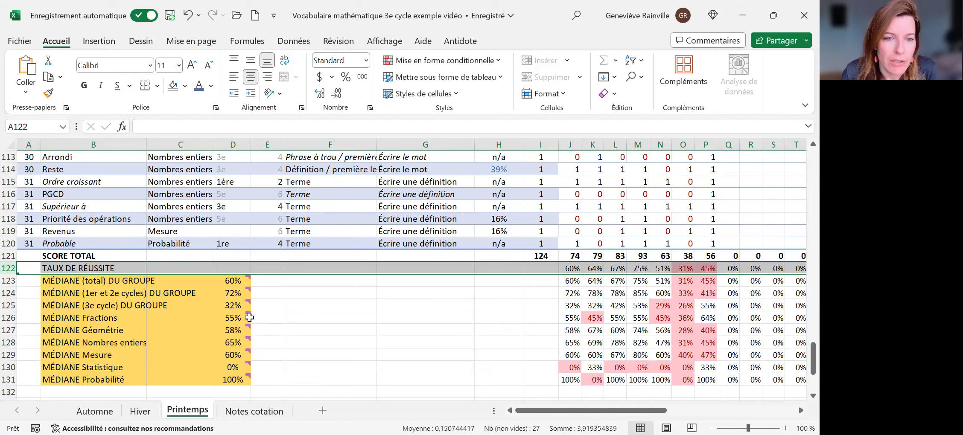
{"action": "mouse_move", "coordinate": [244, 278]}
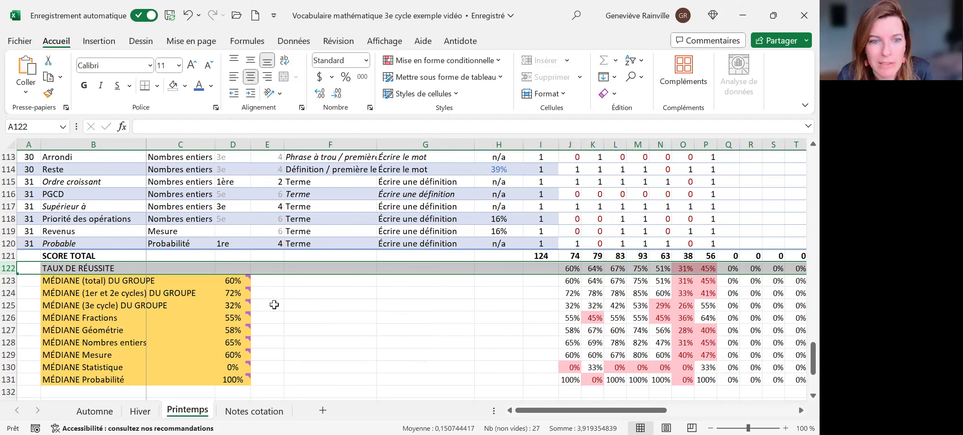
{"action": "left_click", "coordinate": [234, 281]}
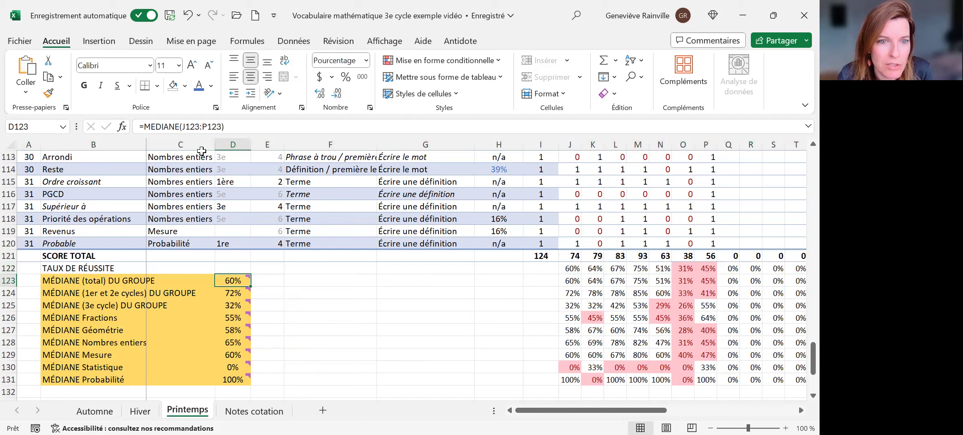
{"action": "left_click", "coordinate": [205, 125]}
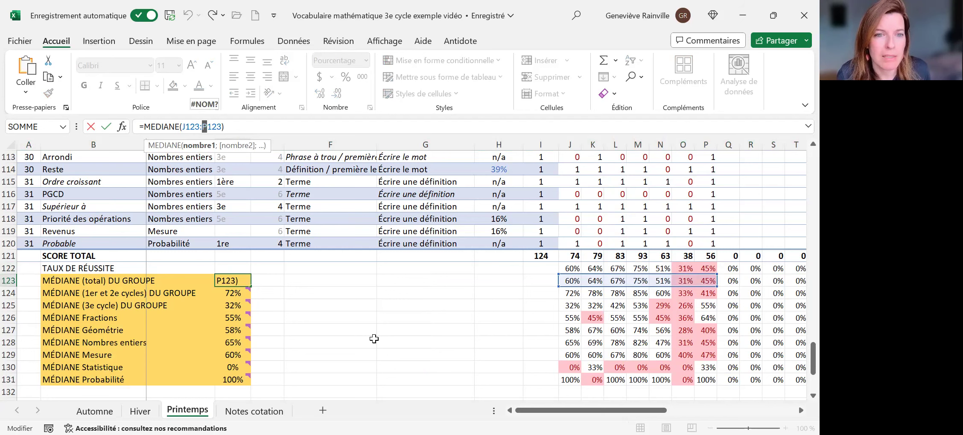
{"action": "type", "text": "Q"}
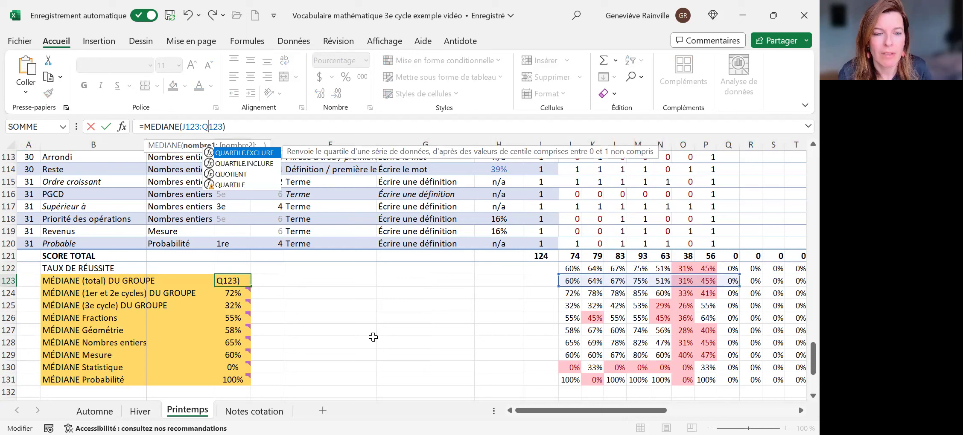
{"action": "key", "text": "Return"}
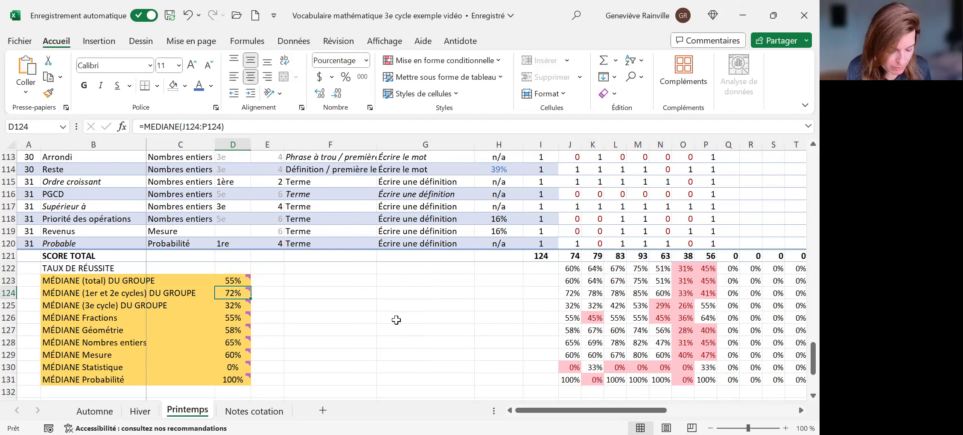
{"action": "key", "text": "ctrl+z"}
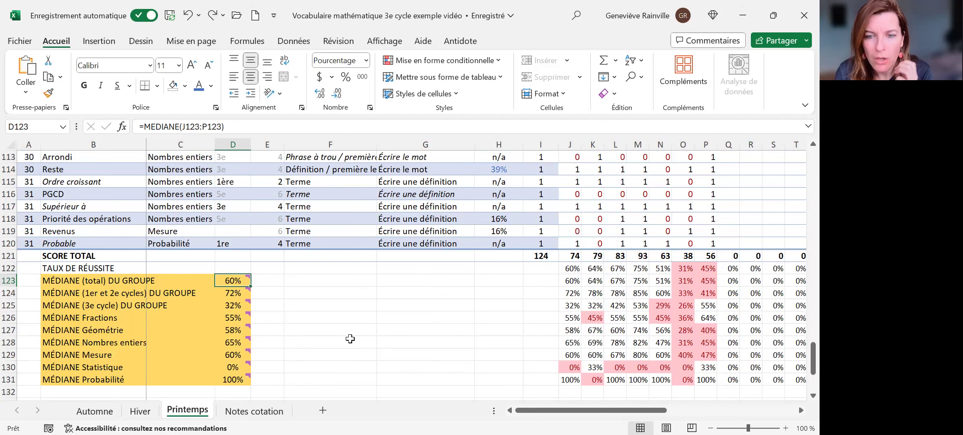
{"action": "scroll", "coordinate": [441, 327], "scroll_direction": "down", "scroll_amount": 3}
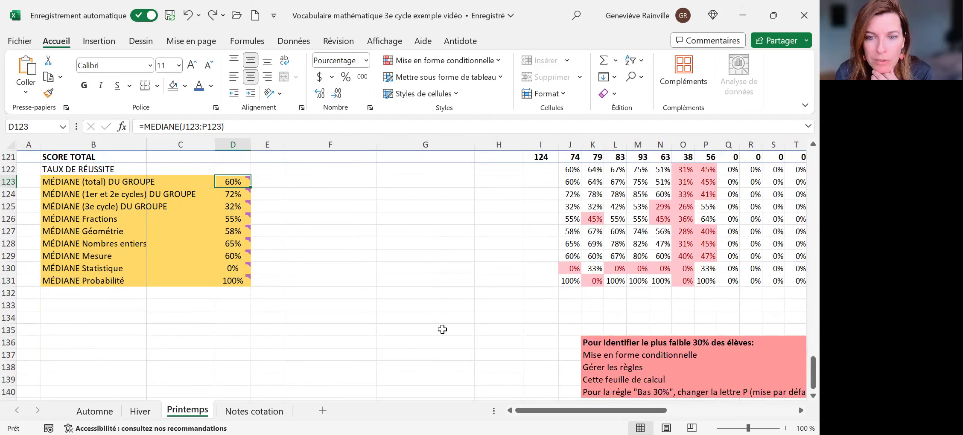
{"action": "scroll", "coordinate": [489, 333], "scroll_direction": "down", "scroll_amount": 3}
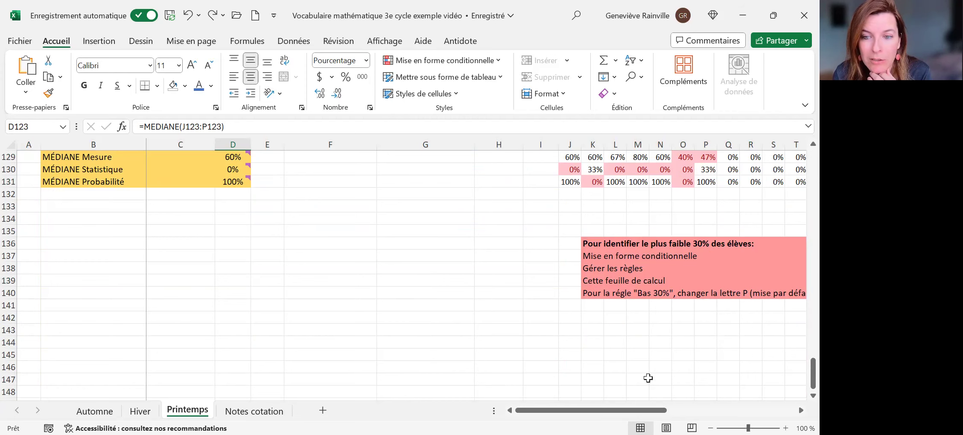
{"action": "left_click_drag", "start_coordinate": [641, 410], "coordinate": [692, 410]}
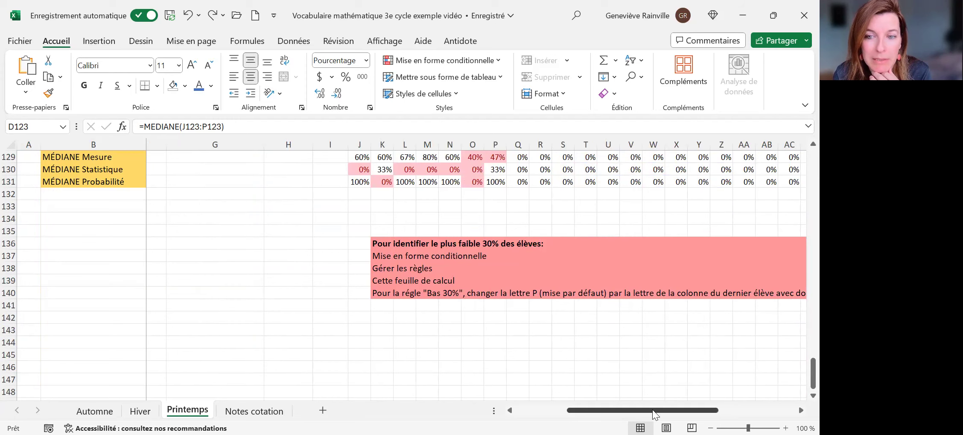
{"action": "left_click_drag", "start_coordinate": [653, 410], "coordinate": [680, 411]}
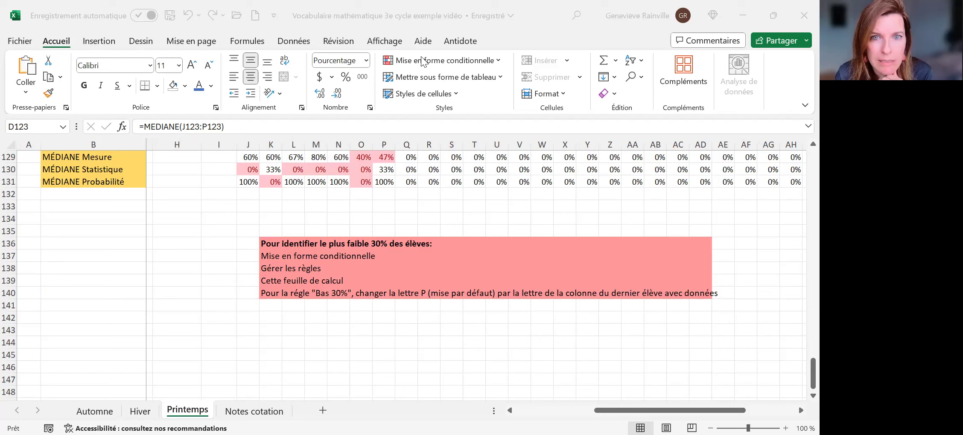
Open the conditional formatting rules manager for Cette feuille de calcul and edit the first rule's range.
{"action": "left_click", "coordinate": [497, 62]}
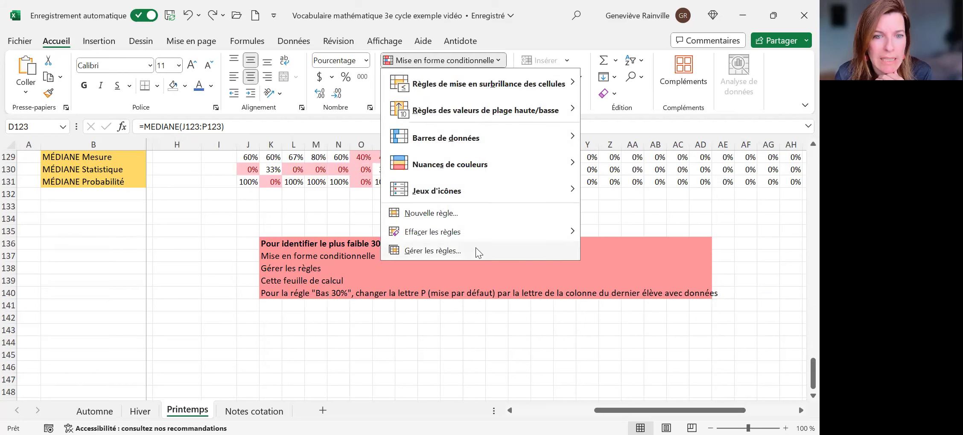
{"action": "left_click", "coordinate": [430, 251]}
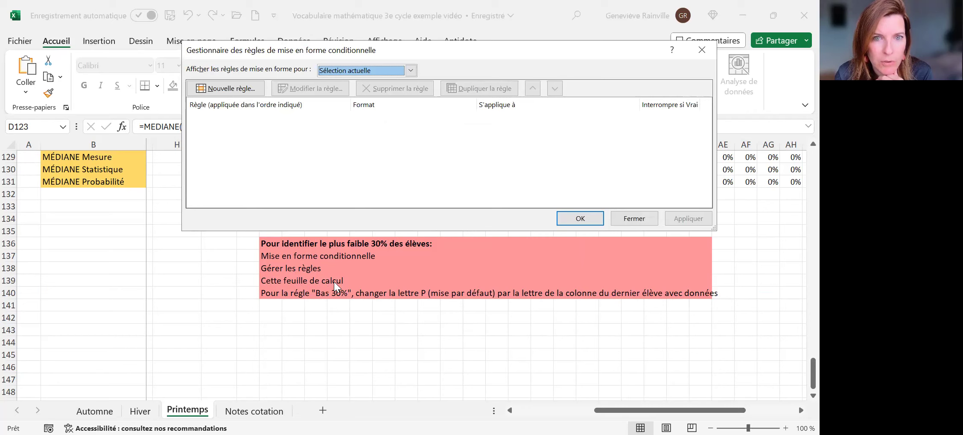
{"action": "left_click", "coordinate": [411, 71]}
{"action": "left_click", "coordinate": [355, 91]}
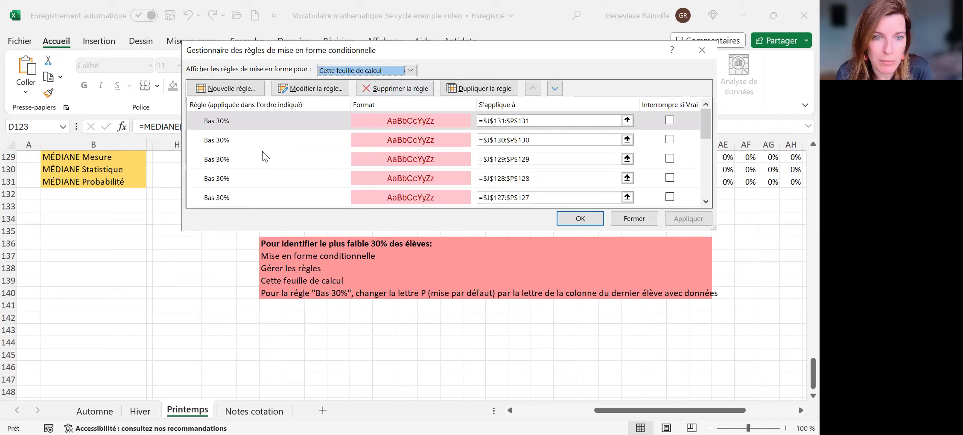
{"action": "scroll", "coordinate": [247, 158], "scroll_direction": "down", "scroll_amount": 5}
{"action": "scroll", "coordinate": [239, 152], "scroll_direction": "up", "scroll_amount": 3}
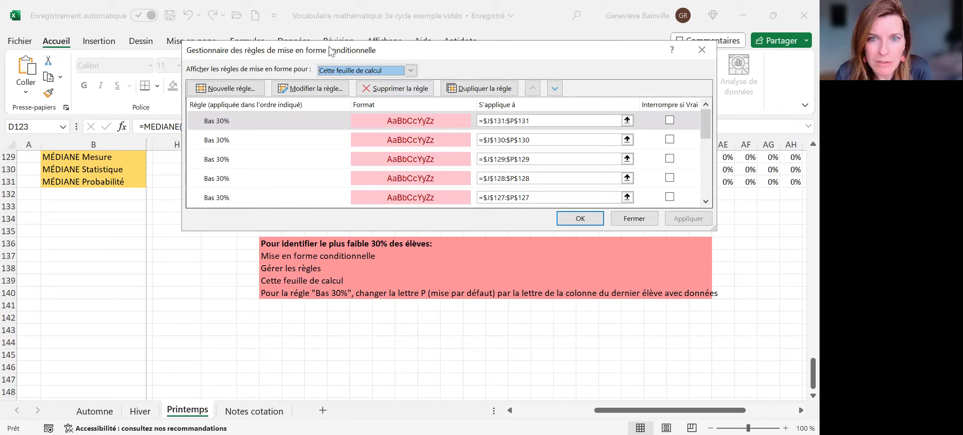
{"action": "left_click", "coordinate": [509, 120]}
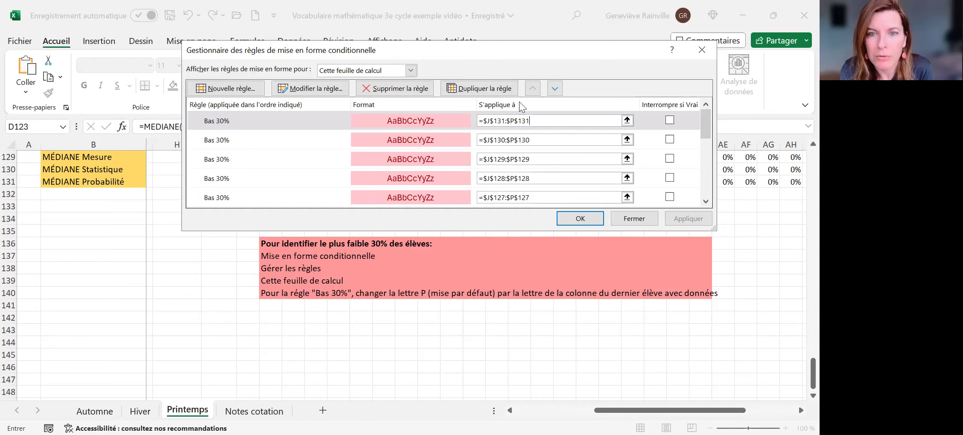
Change the first Bas 30% rule's range to =$J$131:$Q$131 and apply it.
{"action": "key", "text": "Left"}
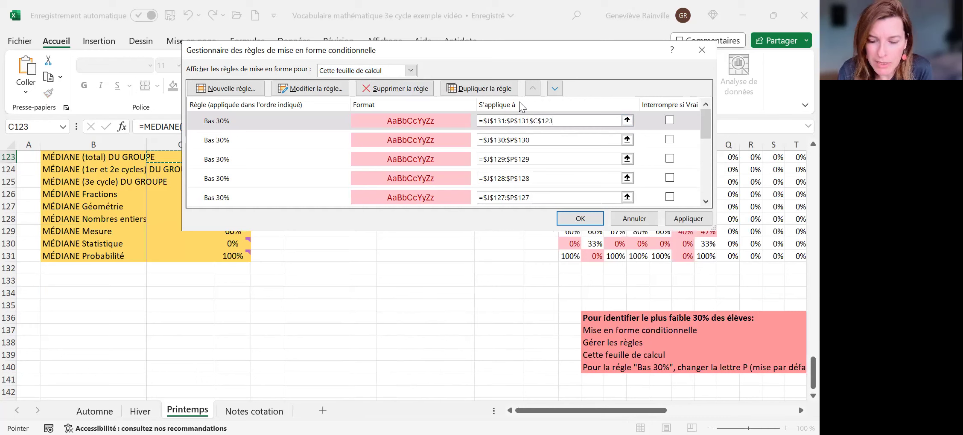
{"action": "key", "text": "BackSpace"}
{"action": "key", "text": "BackSpace"}
{"action": "key", "text": "BackSpace"}
{"action": "key", "text": "BackSpace"}
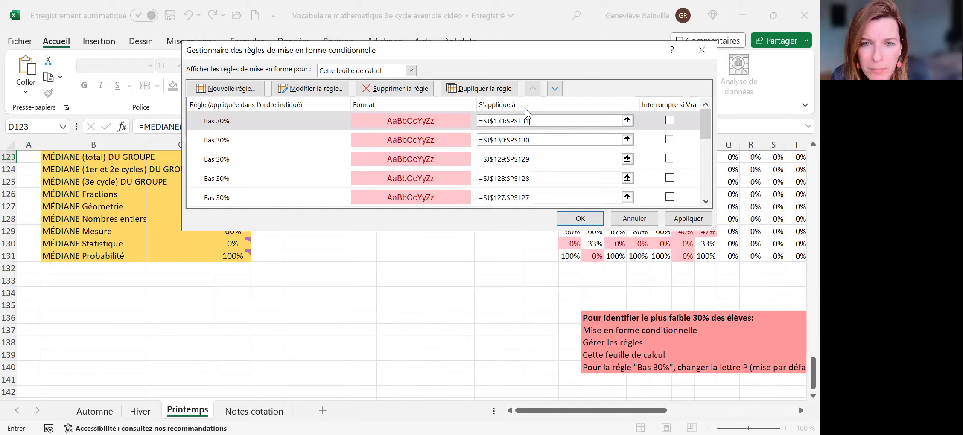
{"action": "left_click", "coordinate": [516, 121]}
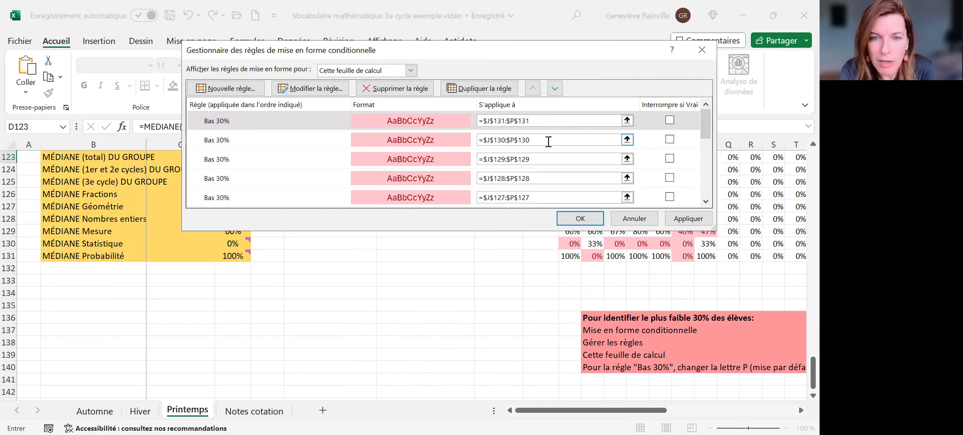
{"action": "key", "text": "Delete"}
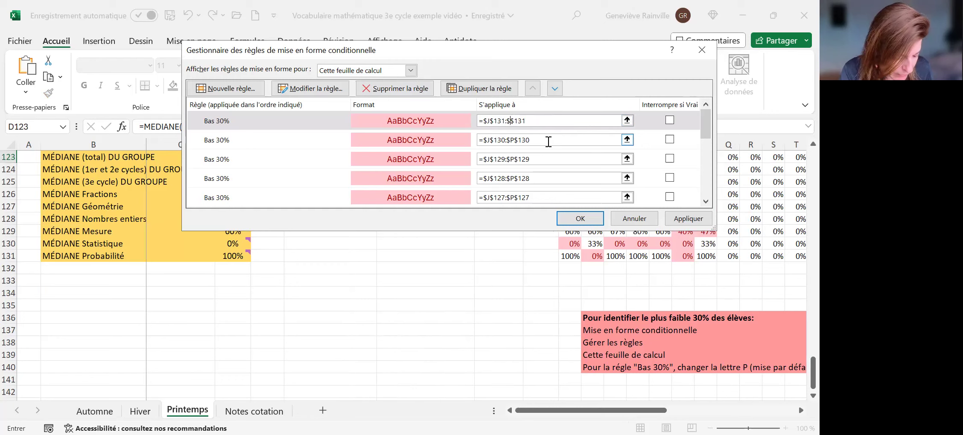
{"action": "type", "text": "Q"}
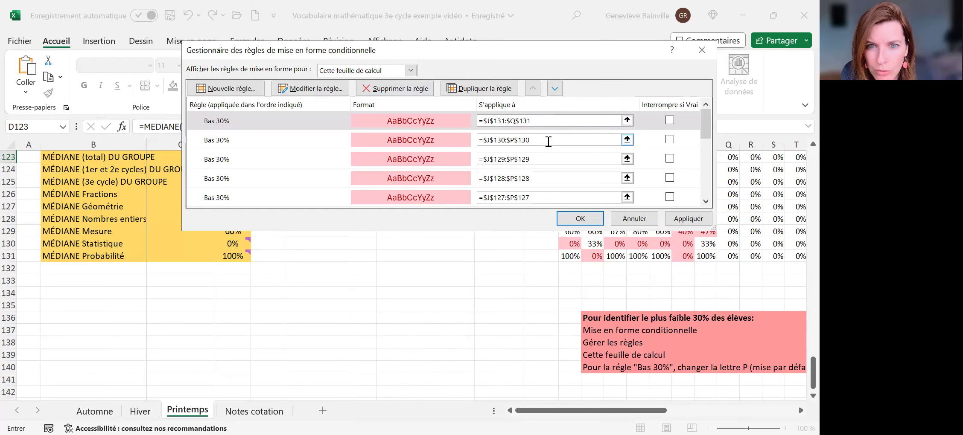
{"action": "left_click", "coordinate": [581, 218]}
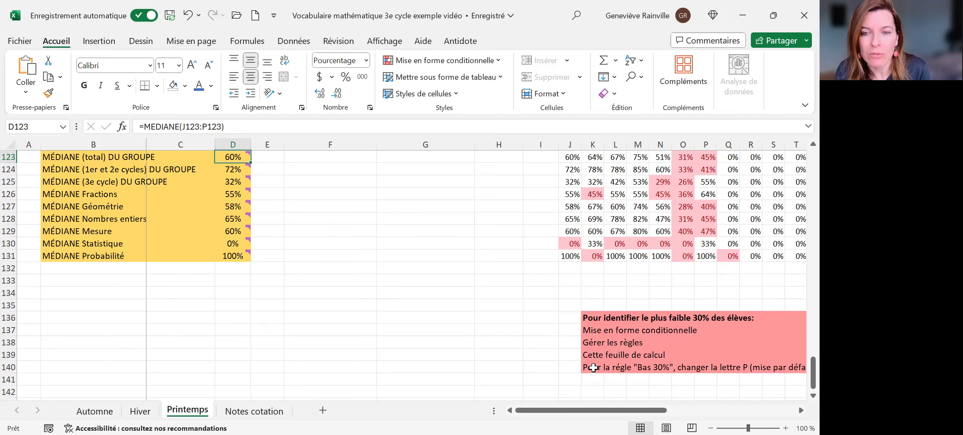
Reopen the rules manager for Cette feuille de calcul and scroll through all the Bas 30% rules.
{"action": "left_click", "coordinate": [470, 65]}
{"action": "left_click", "coordinate": [468, 250]}
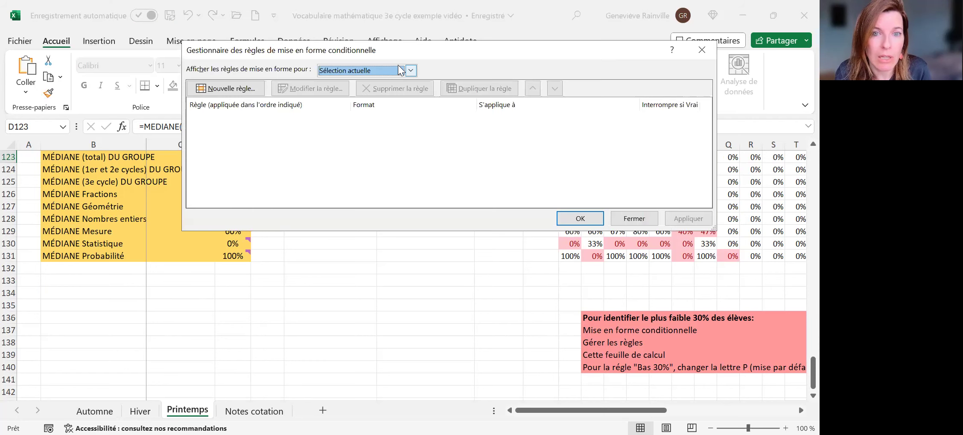
{"action": "left_click", "coordinate": [400, 70]}
{"action": "left_click", "coordinate": [402, 88]}
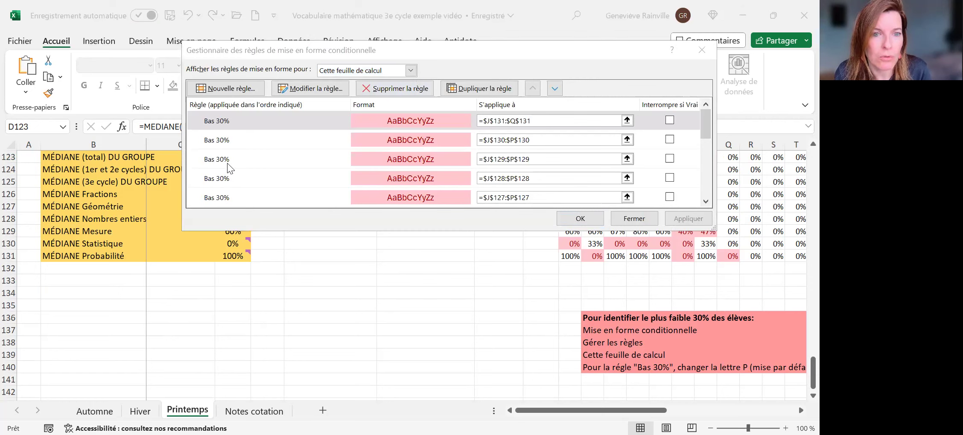
{"action": "mouse_move", "coordinate": [705, 127]}
{"action": "left_mouse_down"}
{"action": "mouse_move", "coordinate": [707, 157]}
{"action": "mouse_move", "coordinate": [686, 194]}
{"action": "left_mouse_up"}
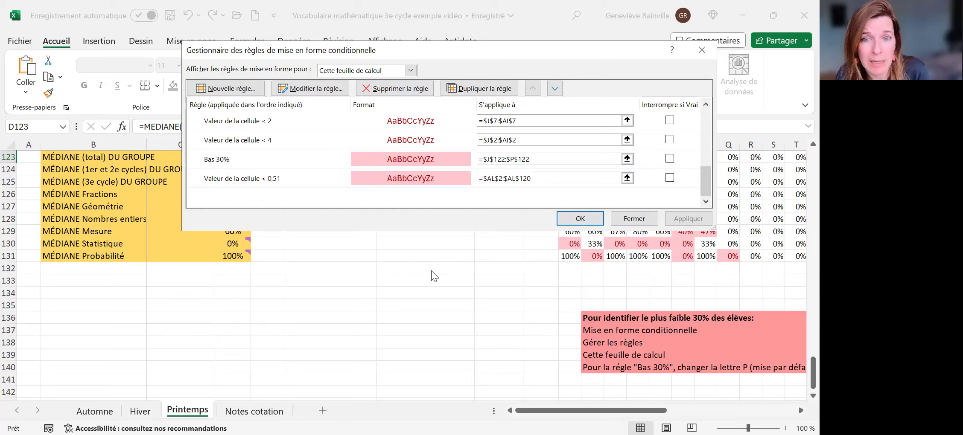
{"action": "scroll", "coordinate": [469, 189], "scroll_direction": "up", "scroll_amount": 5}
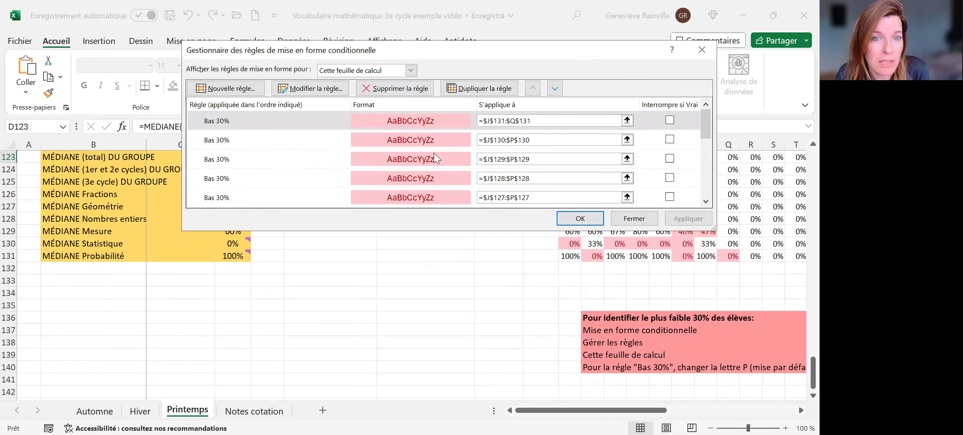
Edit row 131's rule from Bas 30% to Bas 35% and apply the change.
{"action": "left_click", "coordinate": [291, 122]}
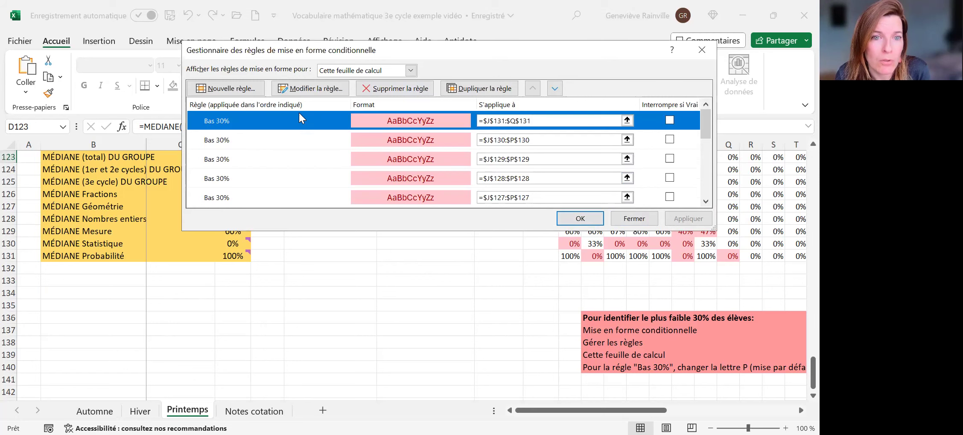
{"action": "left_click", "coordinate": [293, 89]}
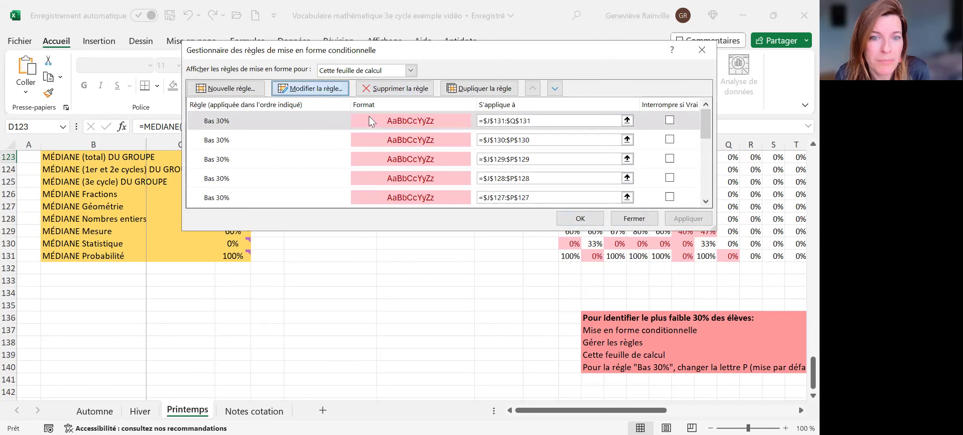
{"action": "key", "text": "BackSpace"}
{"action": "type", "text": "5"}
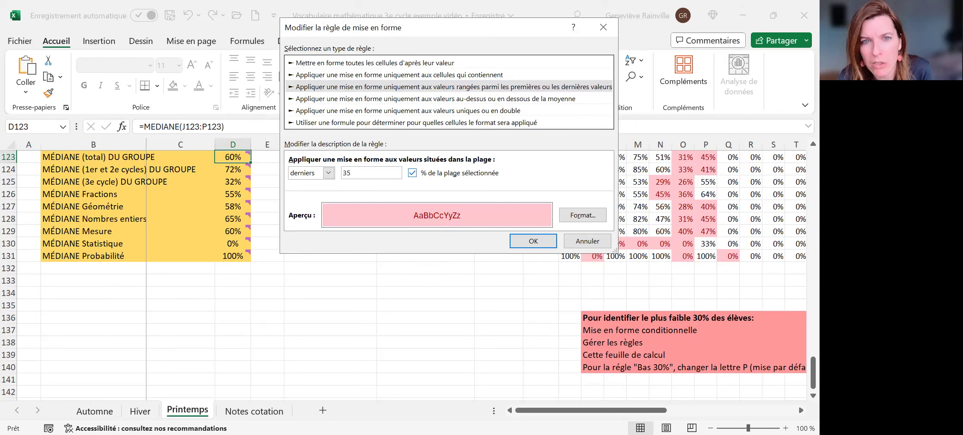
{"action": "left_click", "coordinate": [540, 240]}
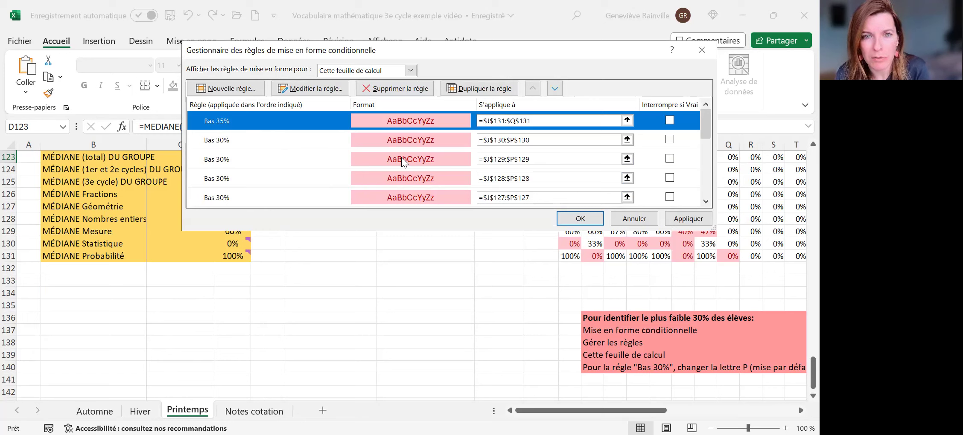
{"action": "left_click", "coordinate": [583, 219]}
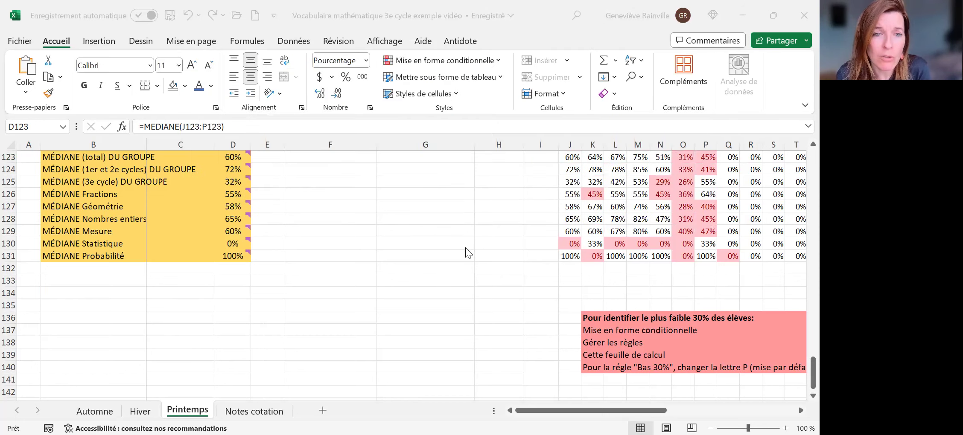
{"action": "scroll", "coordinate": [465, 248], "scroll_direction": "up", "scroll_amount": 8}
{"action": "scroll", "coordinate": [554, 308], "scroll_direction": "down", "scroll_amount": 5}
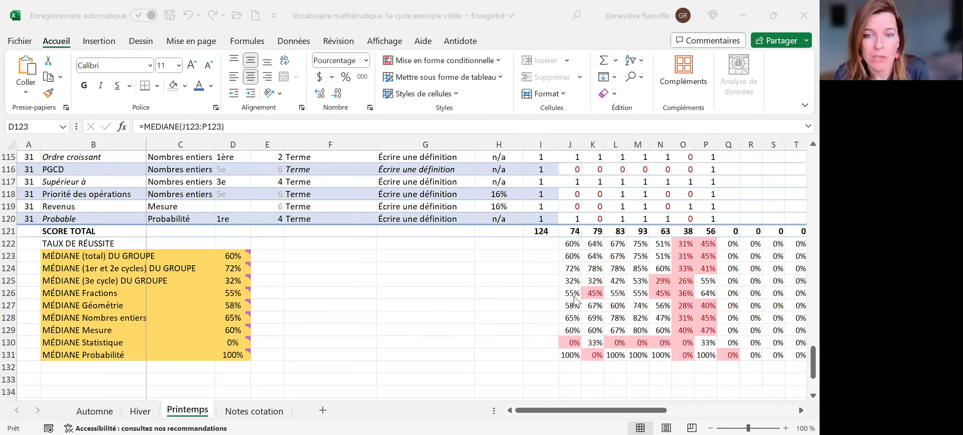
{"action": "left_click", "coordinate": [574, 295]}
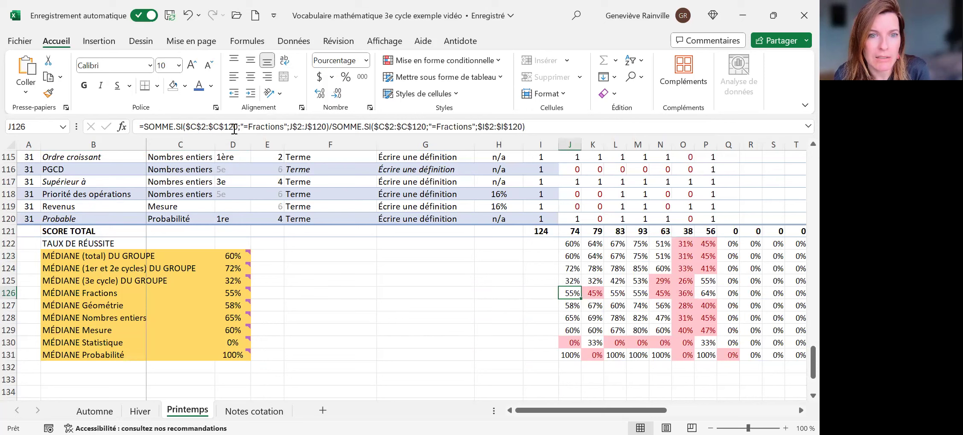
{"action": "left_click", "coordinate": [572, 296]}
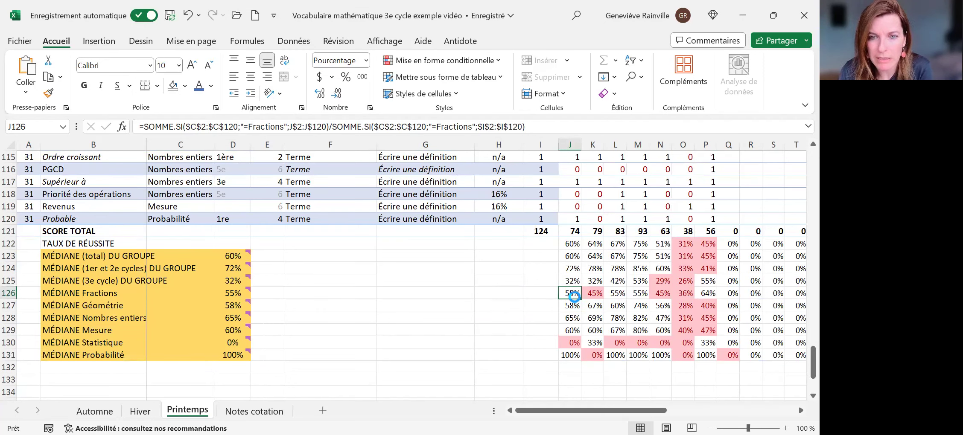
{"action": "double_click", "coordinate": [573, 295]}
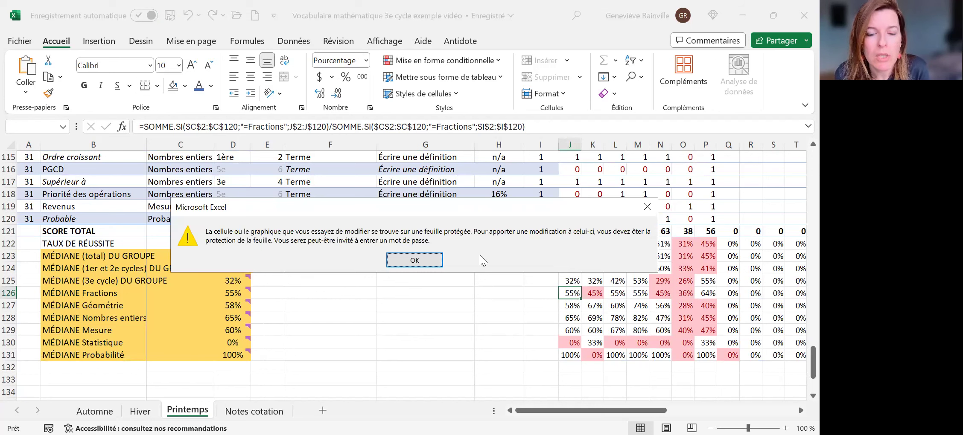
{"action": "left_click", "coordinate": [439, 263]}
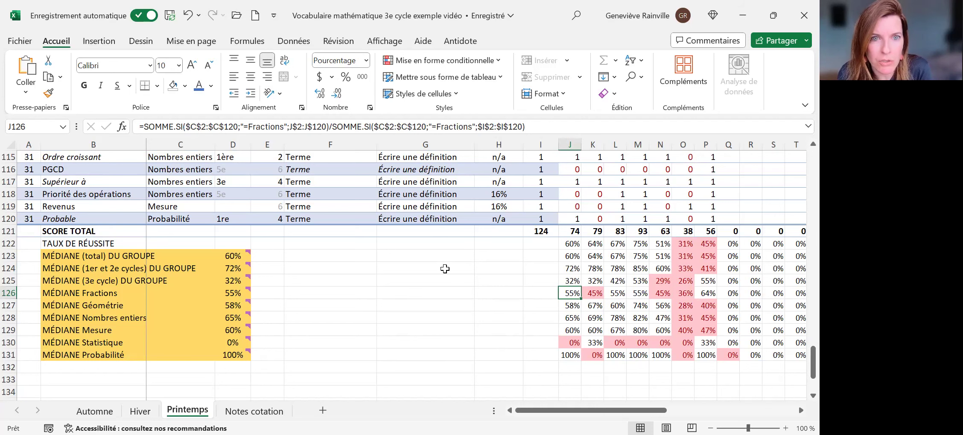
Protect the Printemps sheet from Révision > Protéger la feuille with default permissions.
{"action": "left_click", "coordinate": [339, 42]}
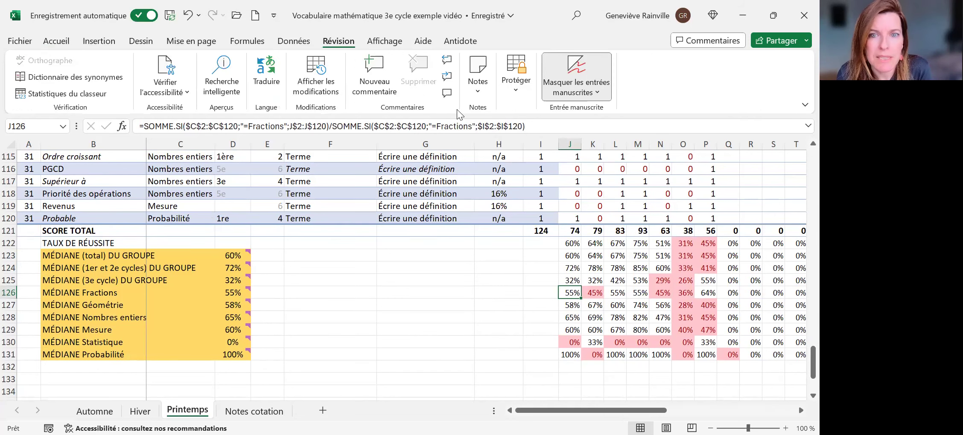
{"action": "left_click", "coordinate": [516, 81]}
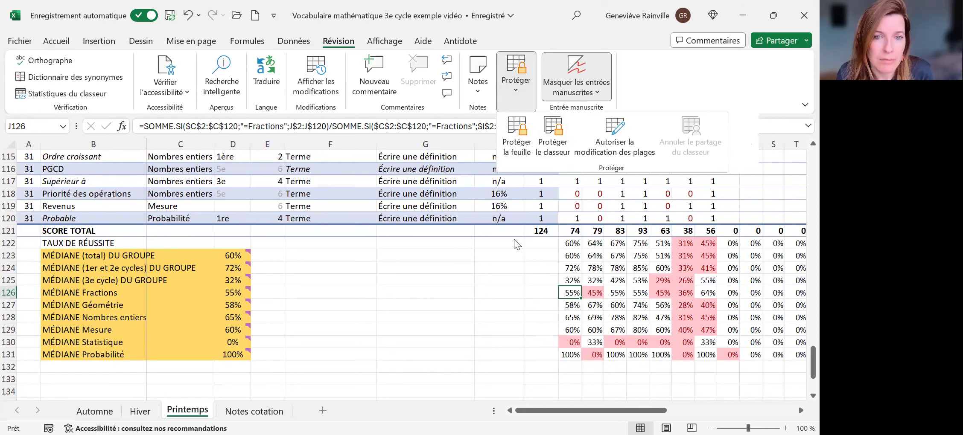
{"action": "left_click", "coordinate": [525, 135]}
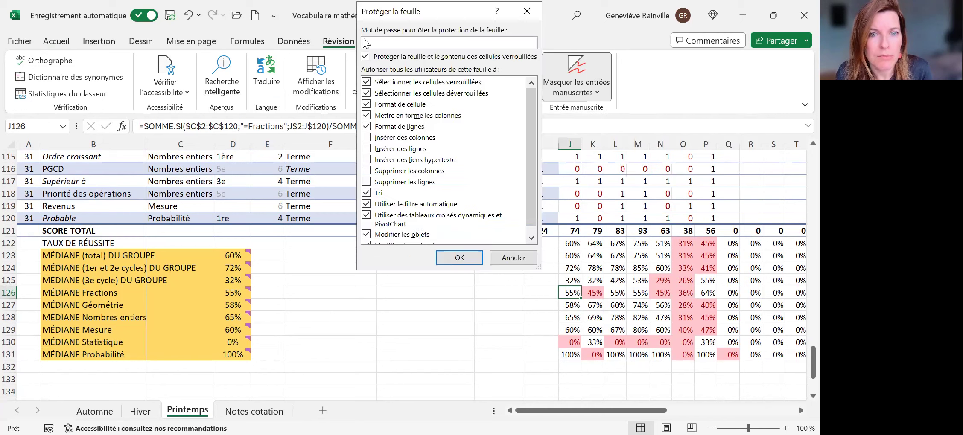
{"action": "left_click", "coordinate": [458, 259]}
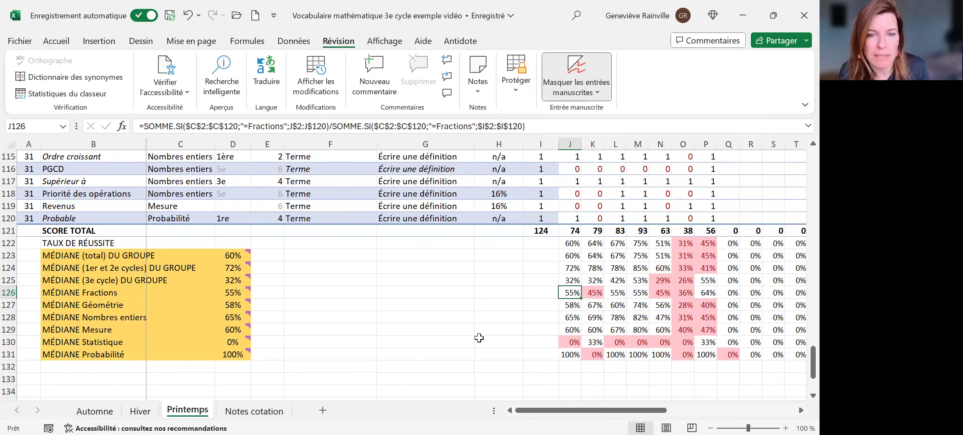